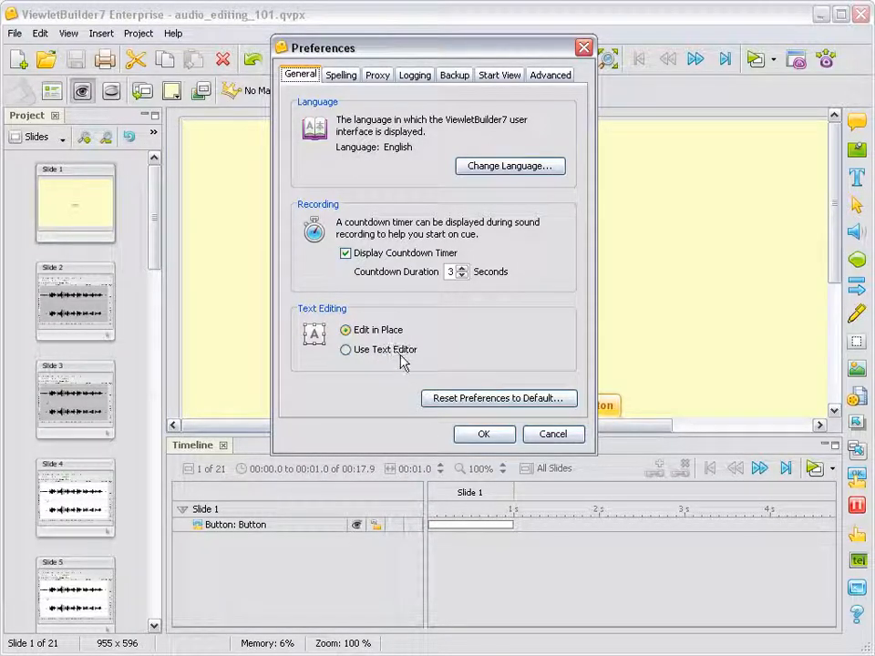
- Accept the preferences with in-place text editing and draw a wide text box across the upper part of slide 1
click(484, 435)
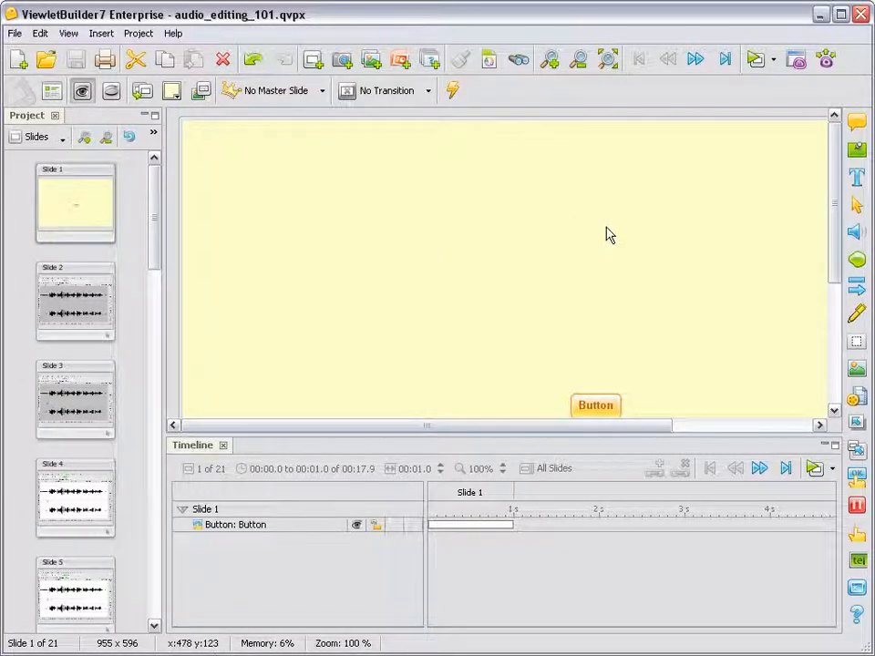
click(857, 182)
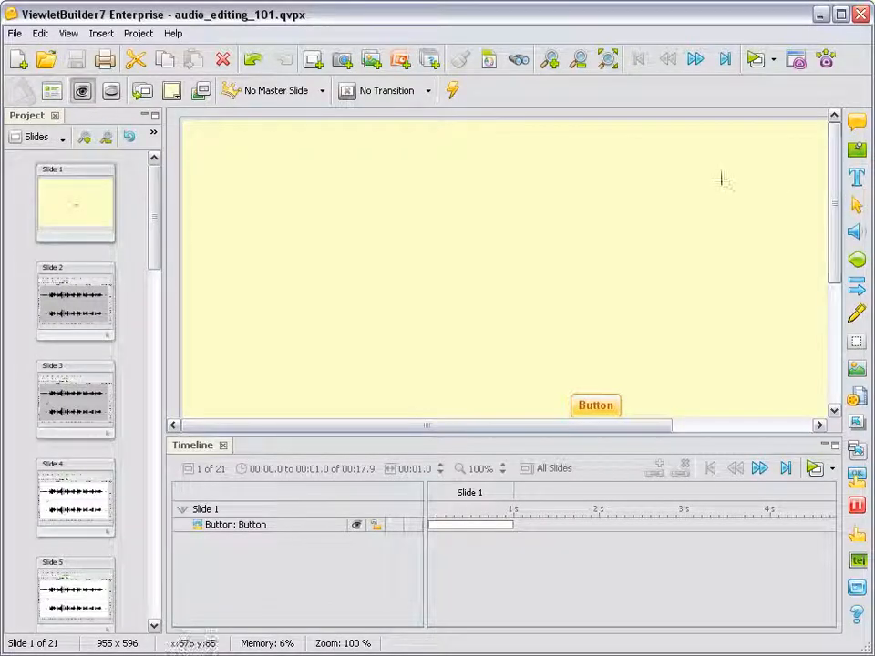
drag(305, 165, 798, 313)
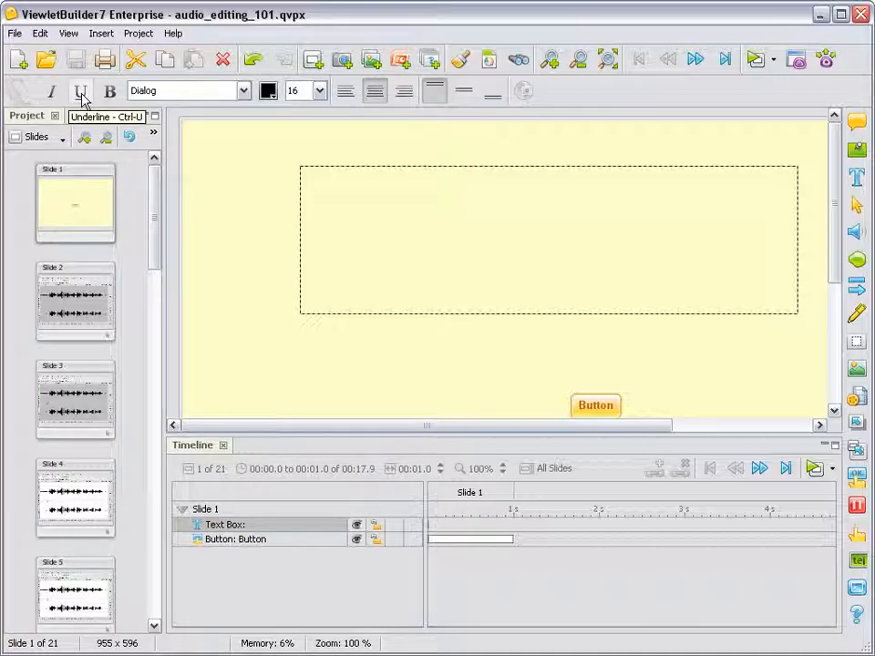
- Set the text box's text colour to blue (#0000FF) and its font size to 26
click(244, 91)
click(244, 92)
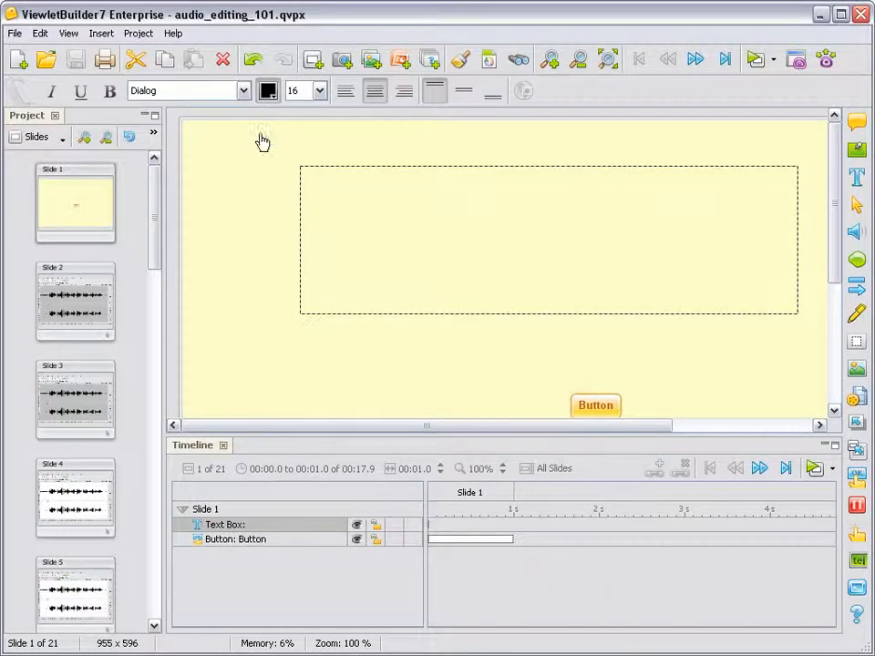
click(267, 91)
click(154, 289)
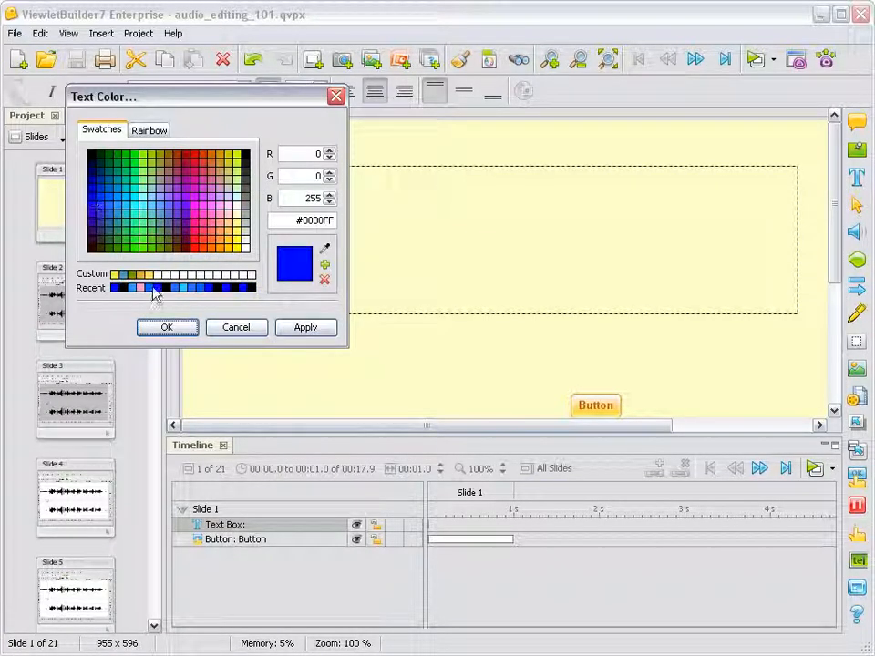
click(173, 328)
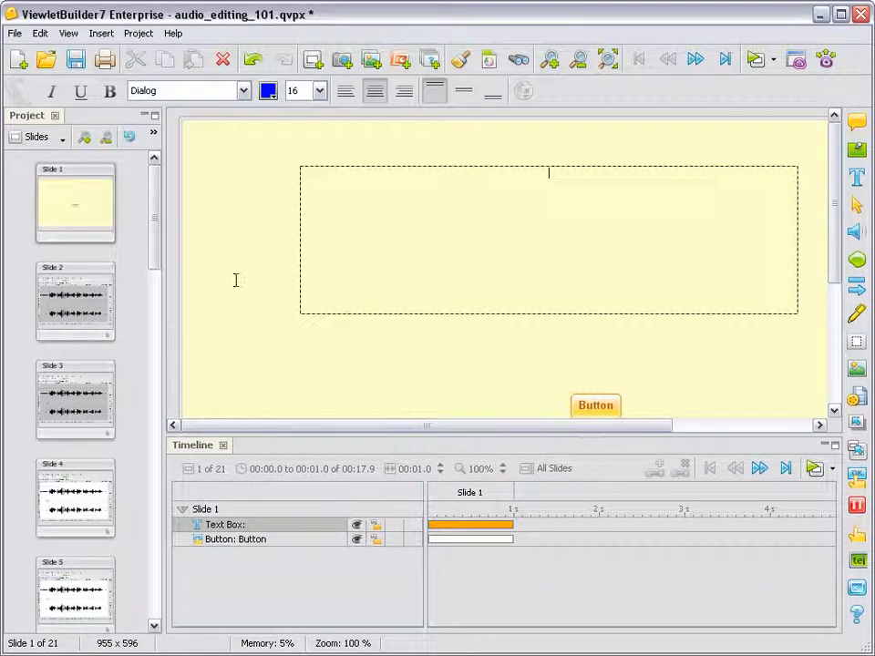
click(319, 90)
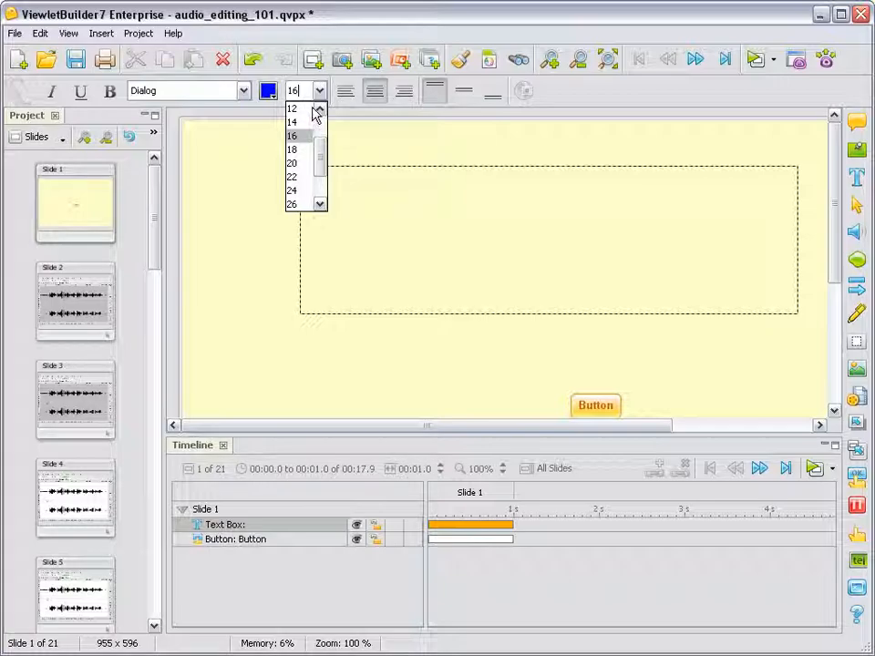
click(305, 204)
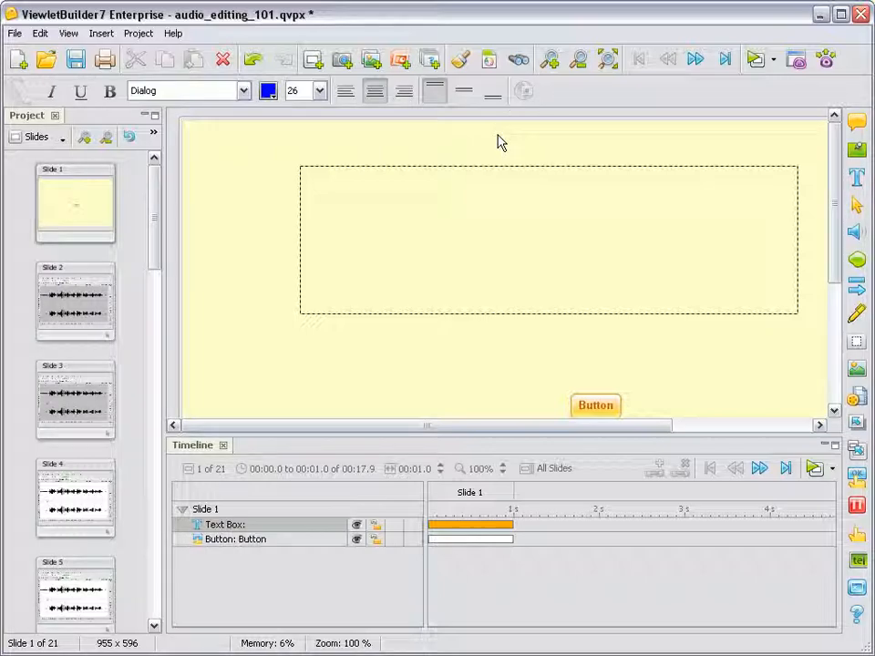
- Enter "Editing Sound 101" in the text box and shrink the box to fit its text
text(Editing Sound 101)
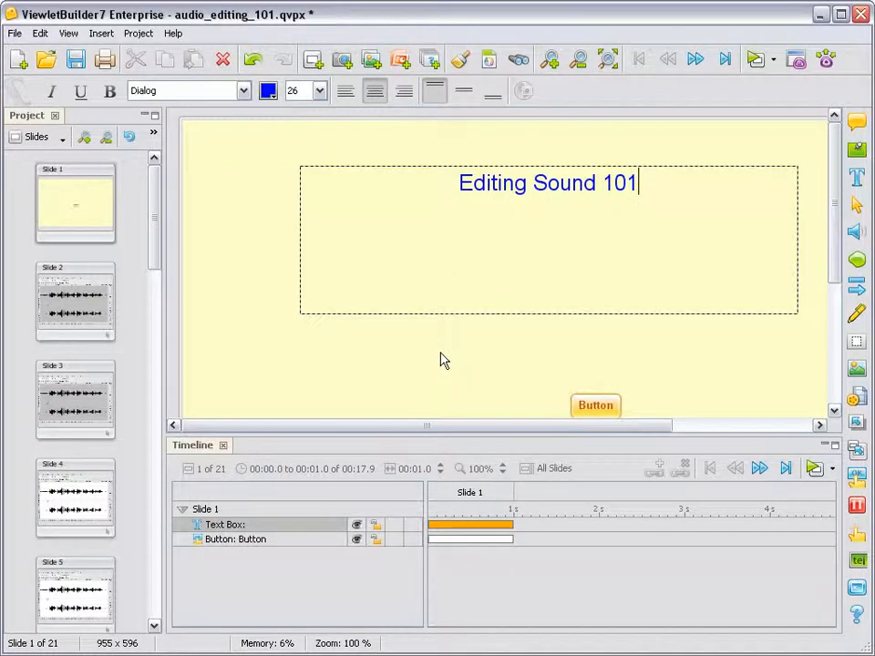
click(440, 360)
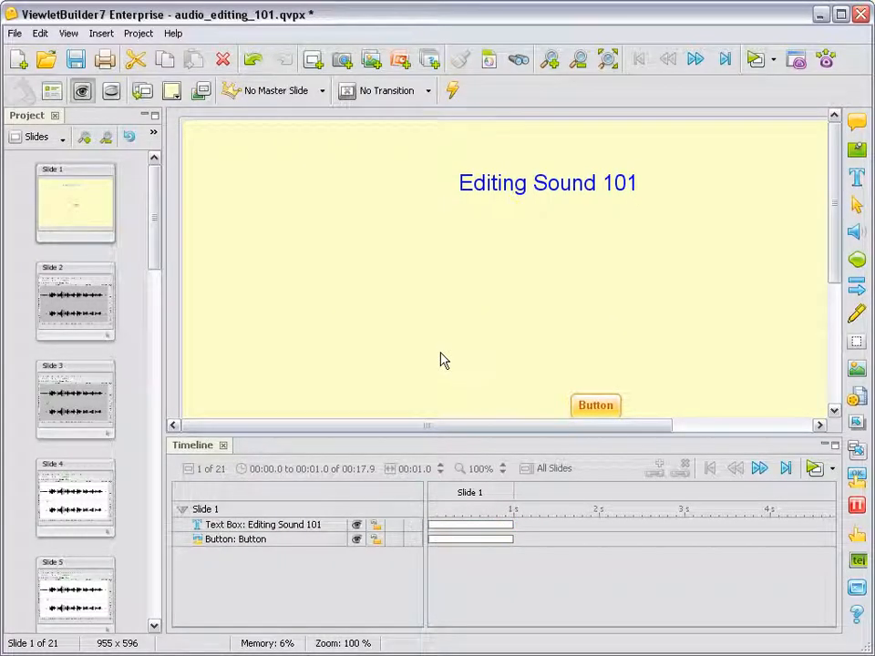
click(508, 231)
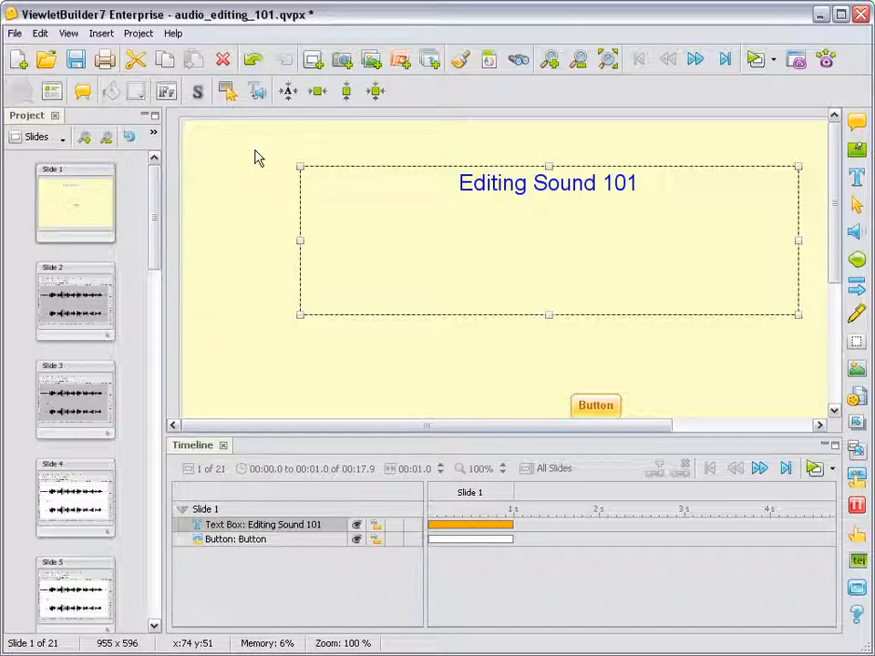
click(288, 91)
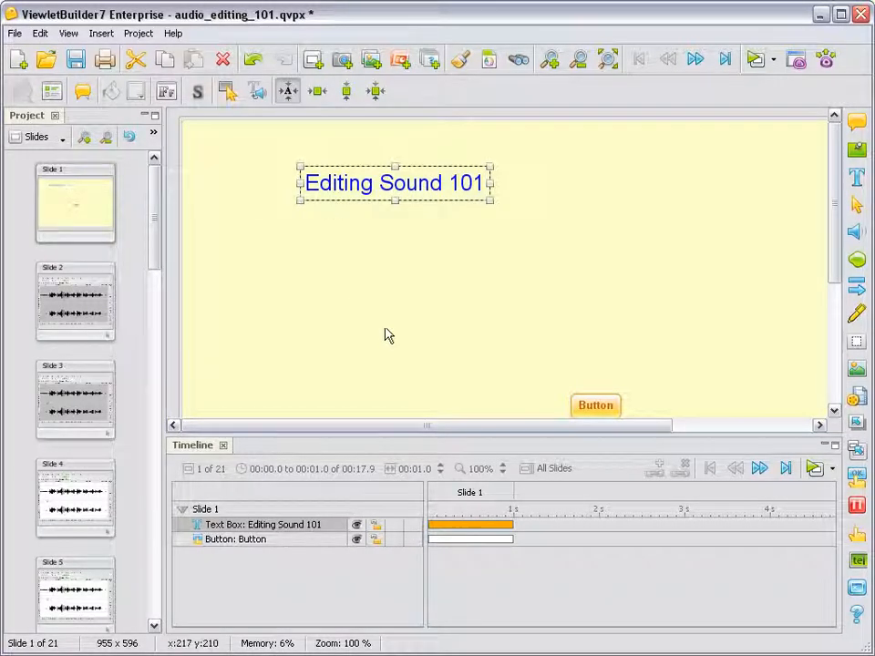
- Move the title just above the button, and centre the title and button together on slide 1
drag(358, 197, 547, 349)
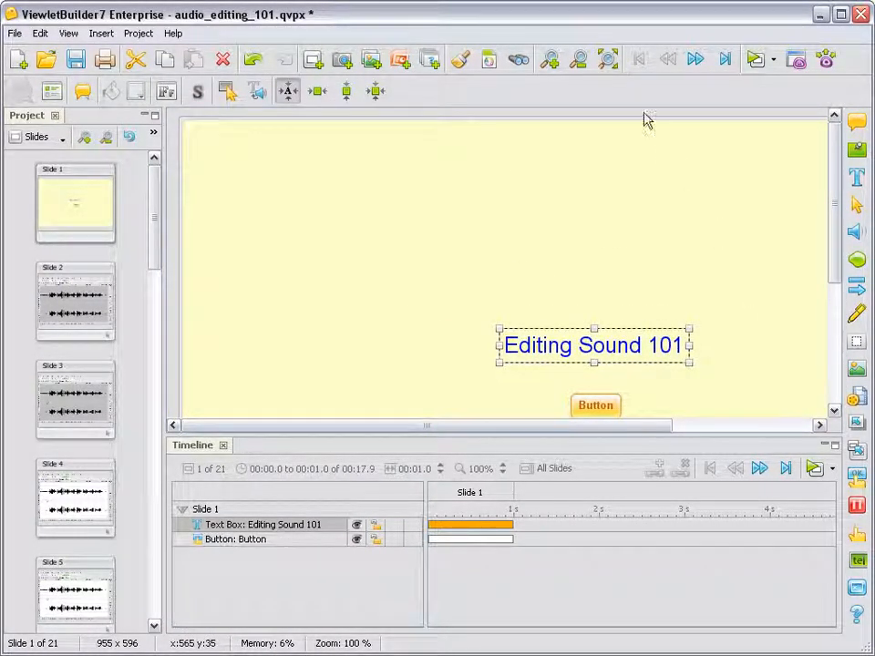
click(608, 61)
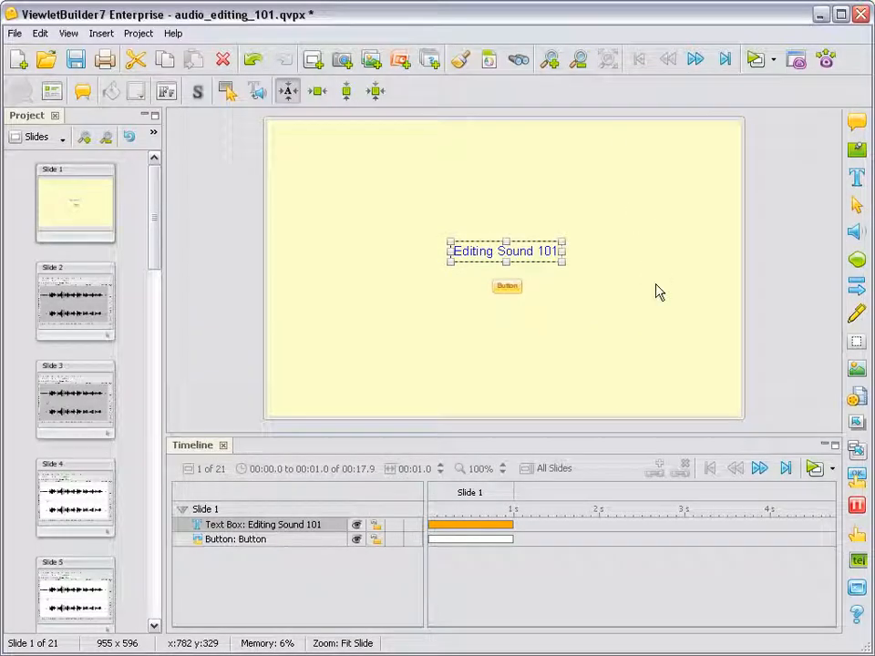
click(657, 293)
drag(389, 195, 632, 325)
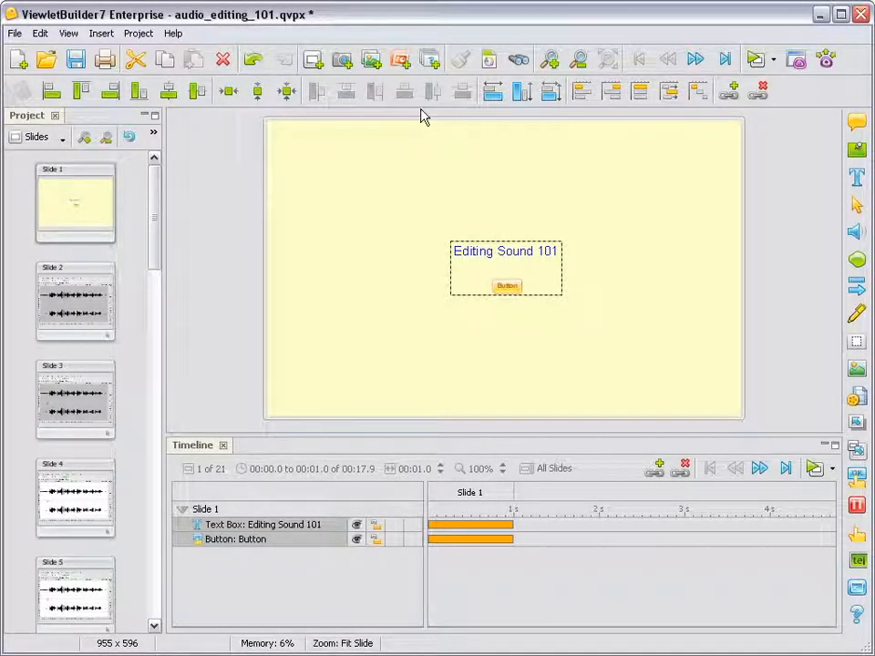
click(286, 92)
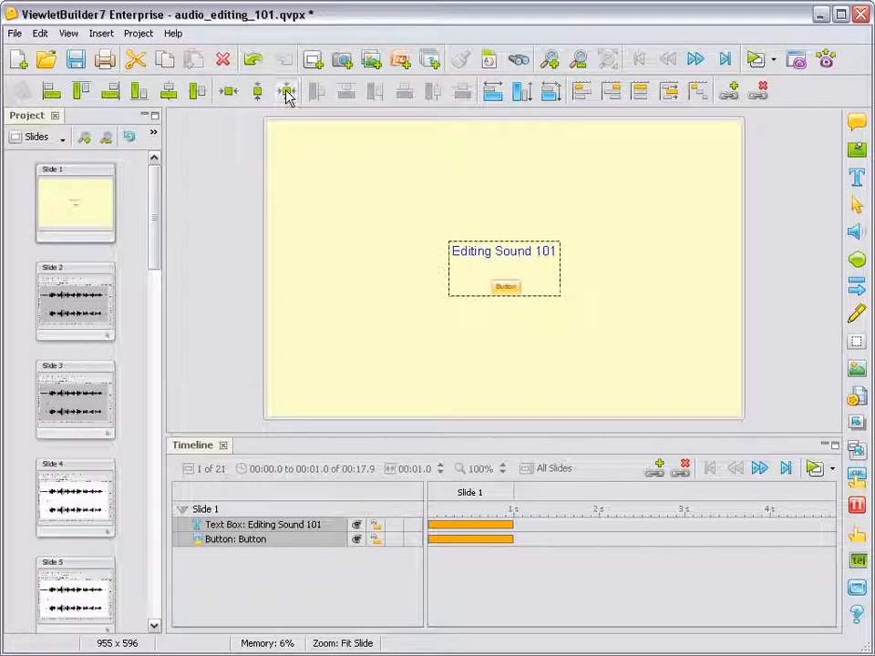
click(368, 293)
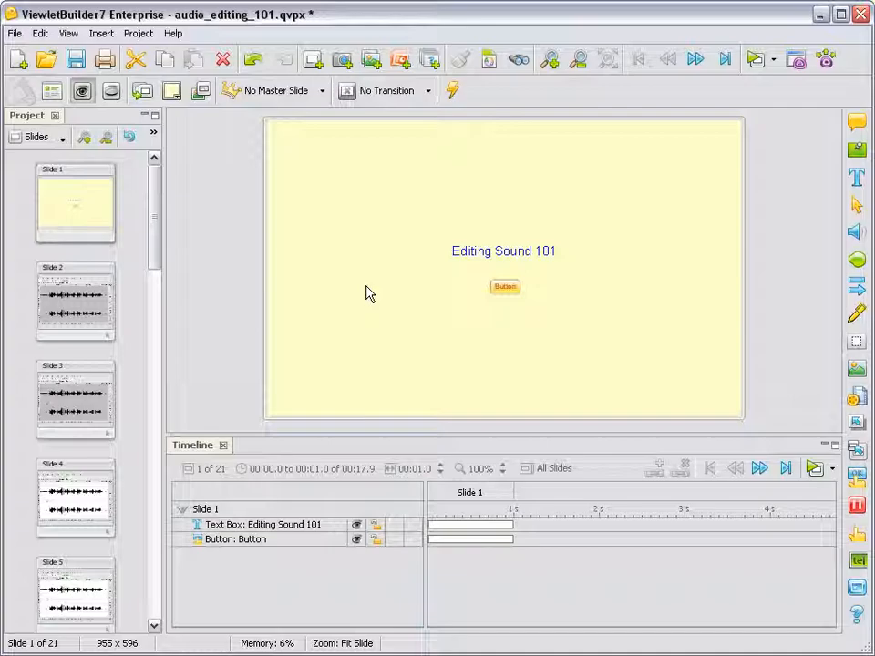
- Open slide 2 at 100 % zoom
click(103, 297)
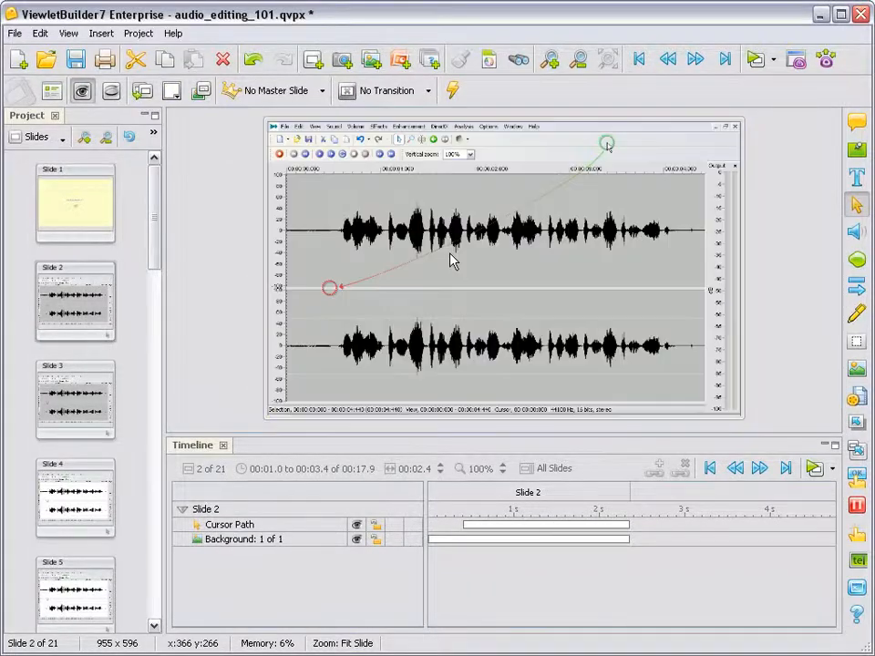
click(549, 60)
click(550, 60)
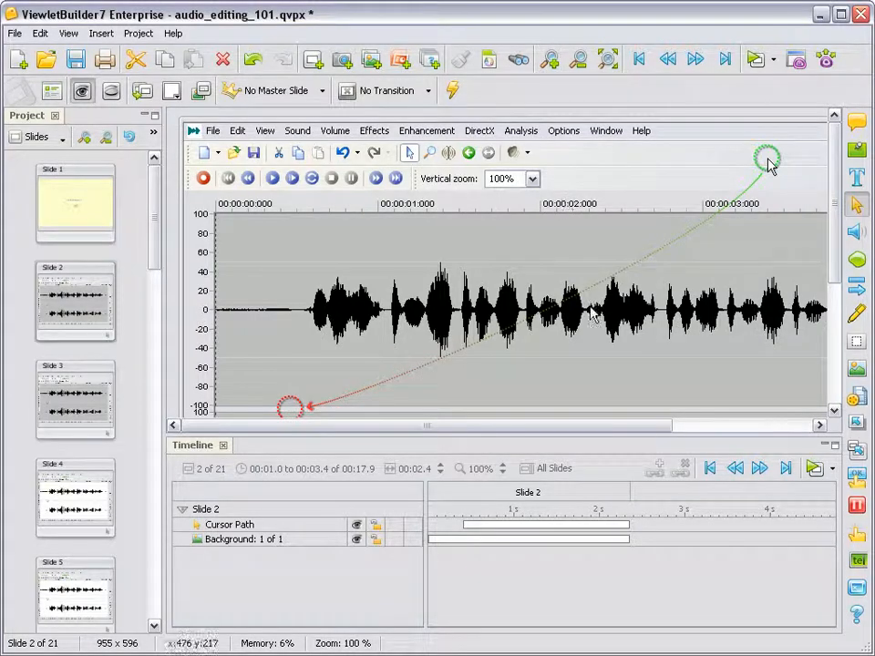
scroll(836, 278, down, 2)
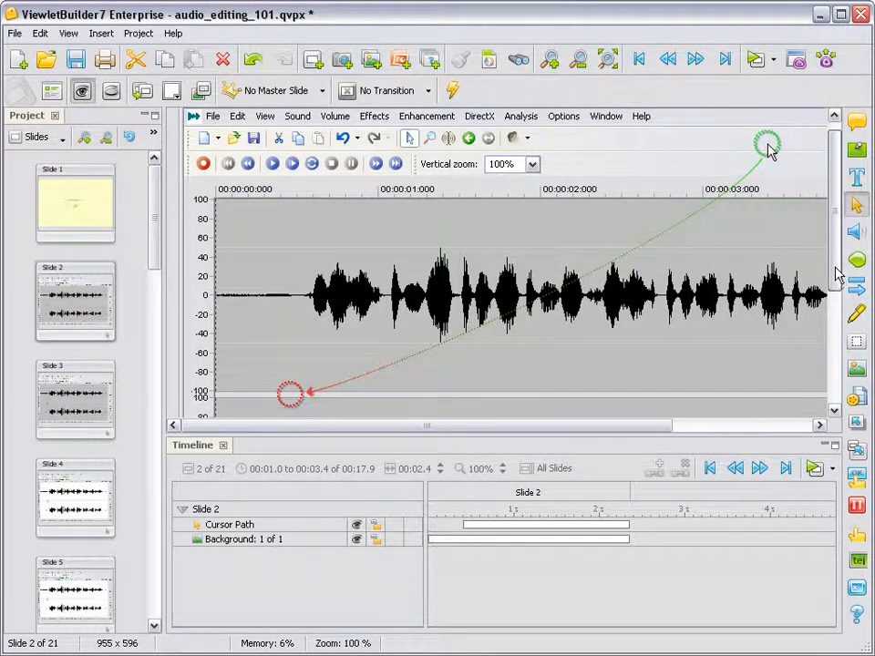
drag(834, 272, 833, 270)
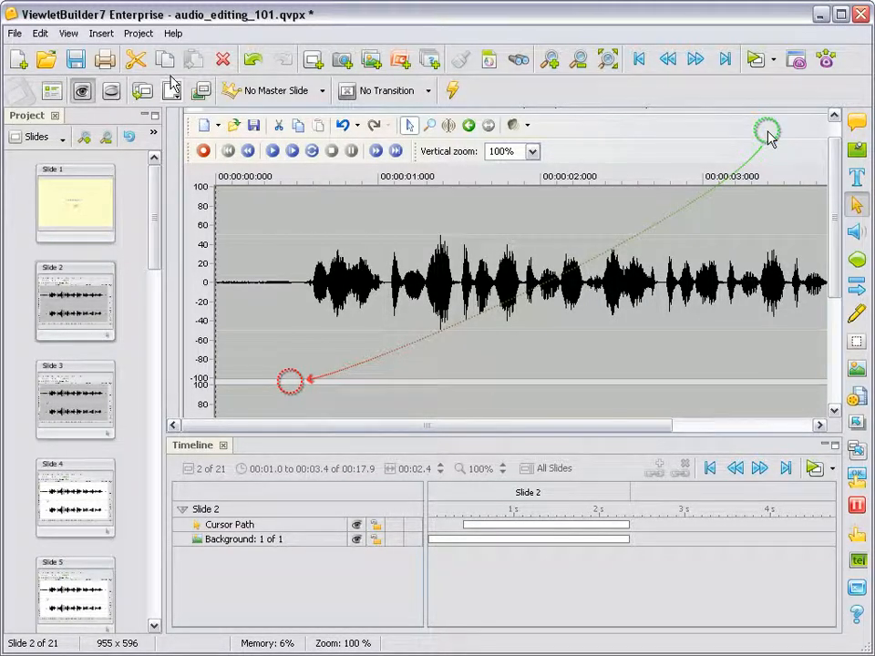
- Set the minimum message duration to 2.5 seconds in the project's timing properties
click(140, 37)
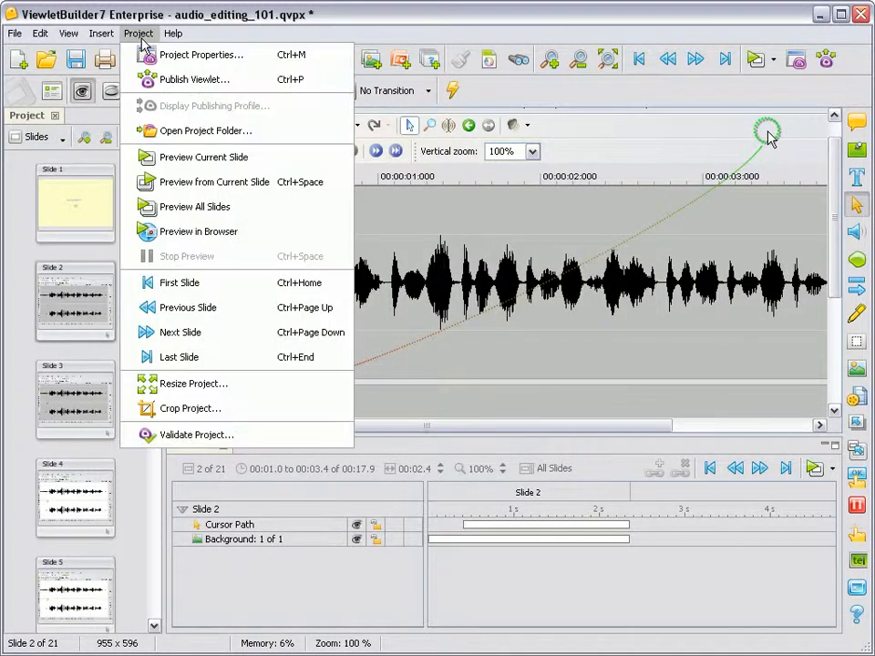
click(262, 61)
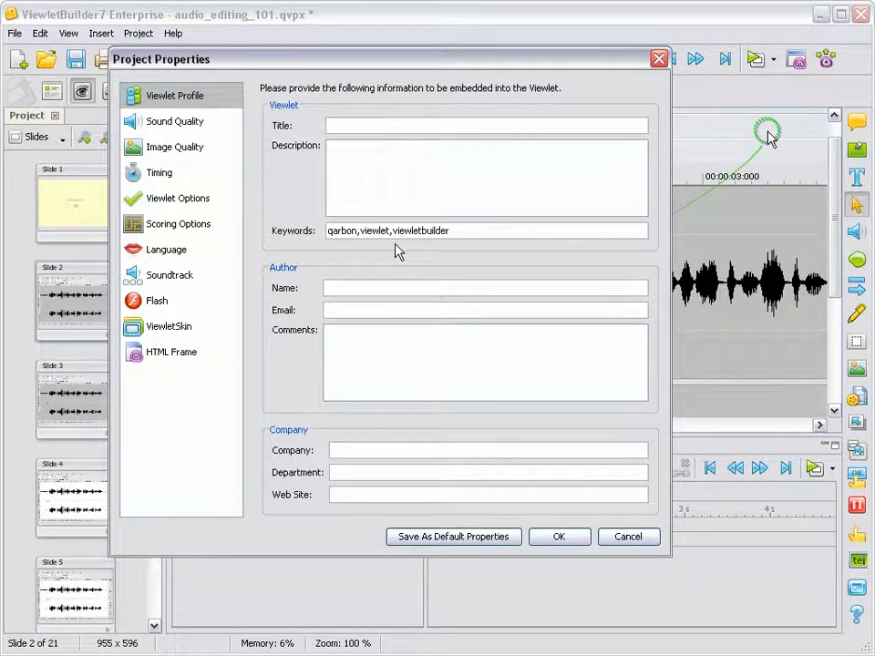
click(159, 183)
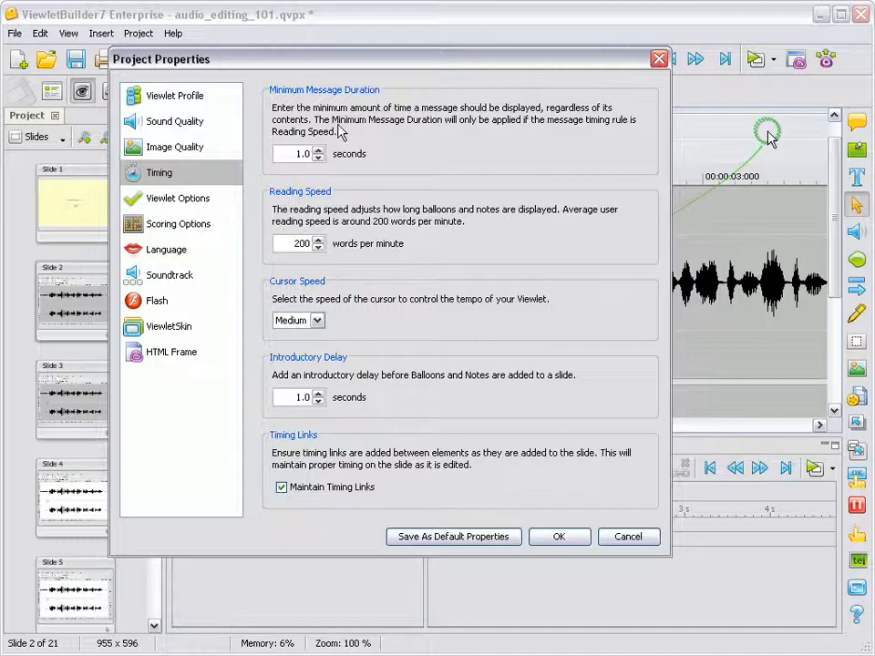
drag(340, 61, 297, 33)
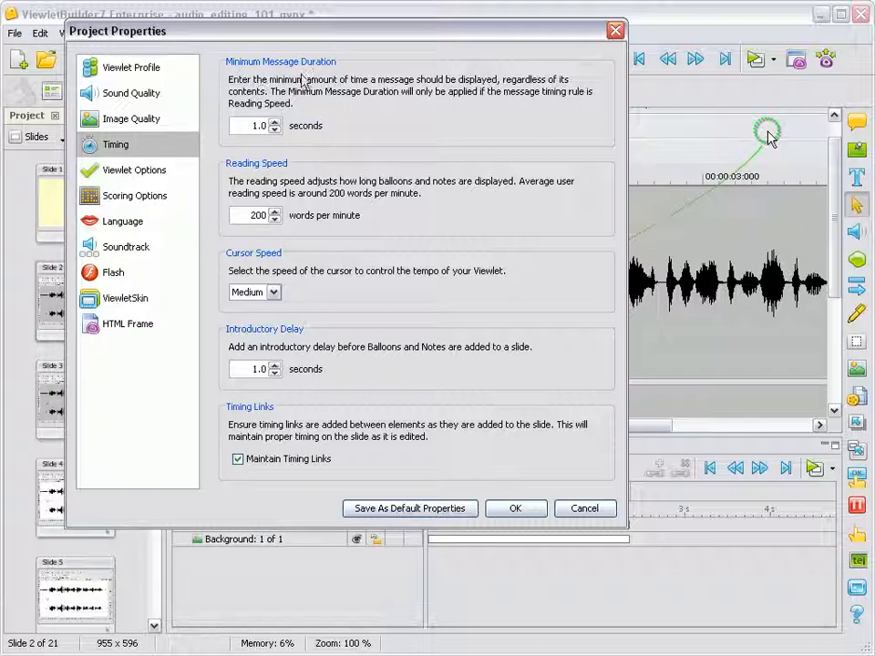
double_click(260, 124)
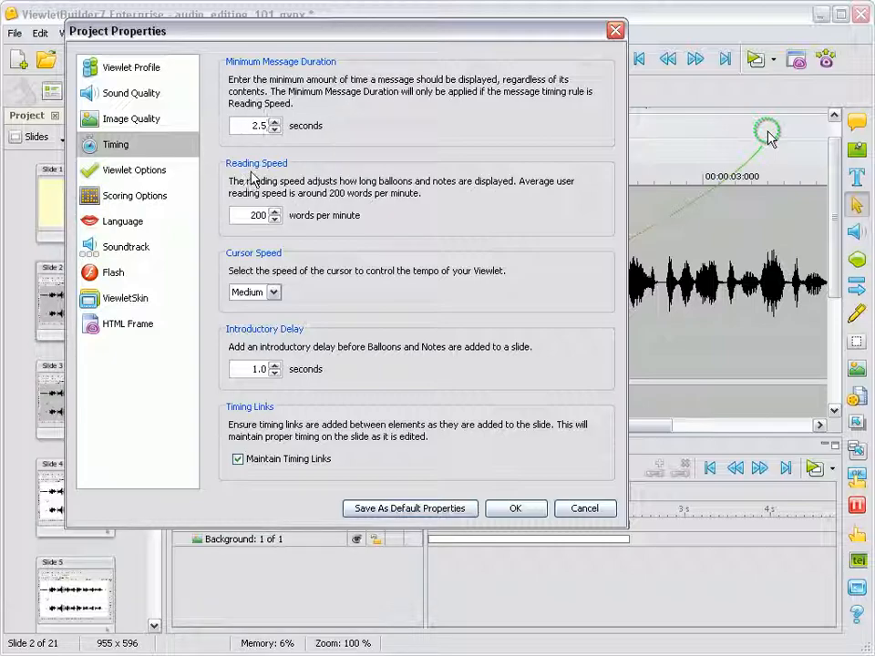
- Set the reading speed to 175 words per minute and the introductory delay to .5 seconds, and apply the project properties
drag(251, 215, 284, 215)
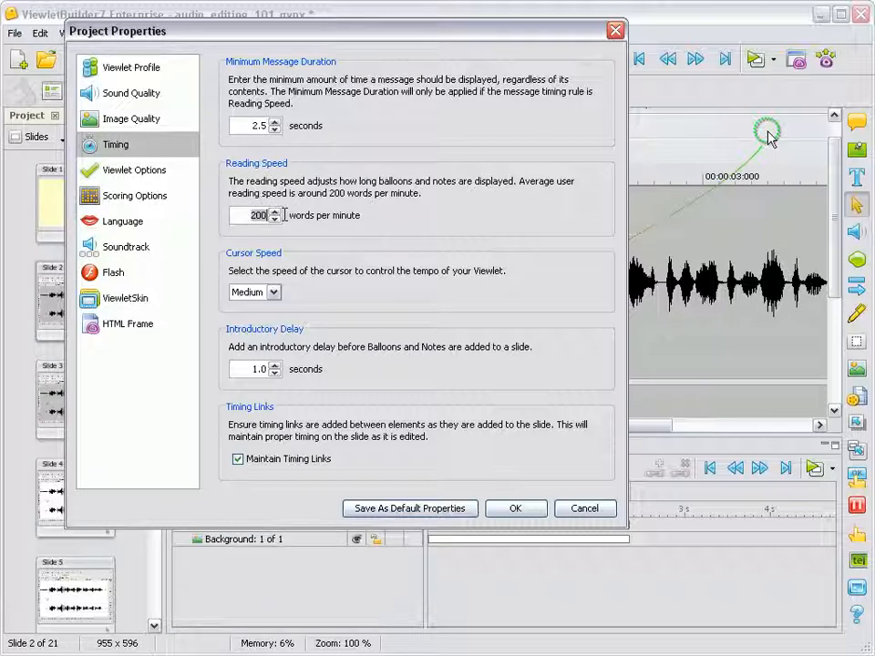
text(175)
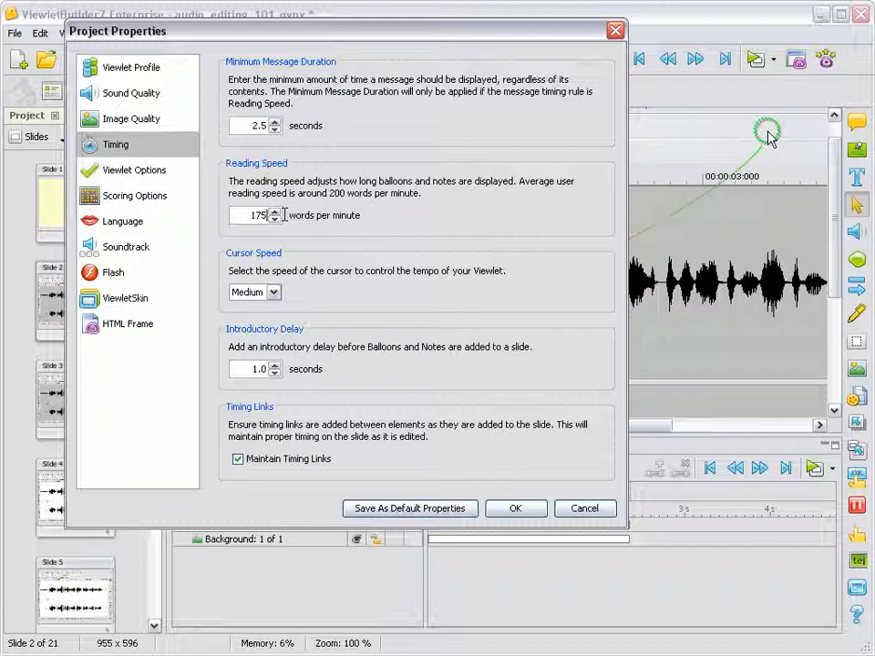
double_click(255, 368)
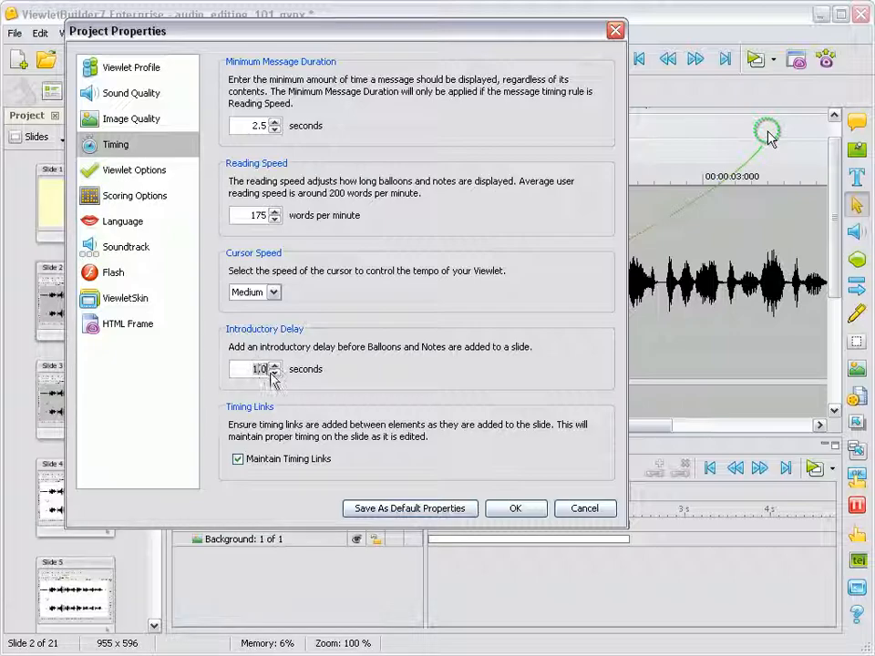
text(.5)
click(527, 509)
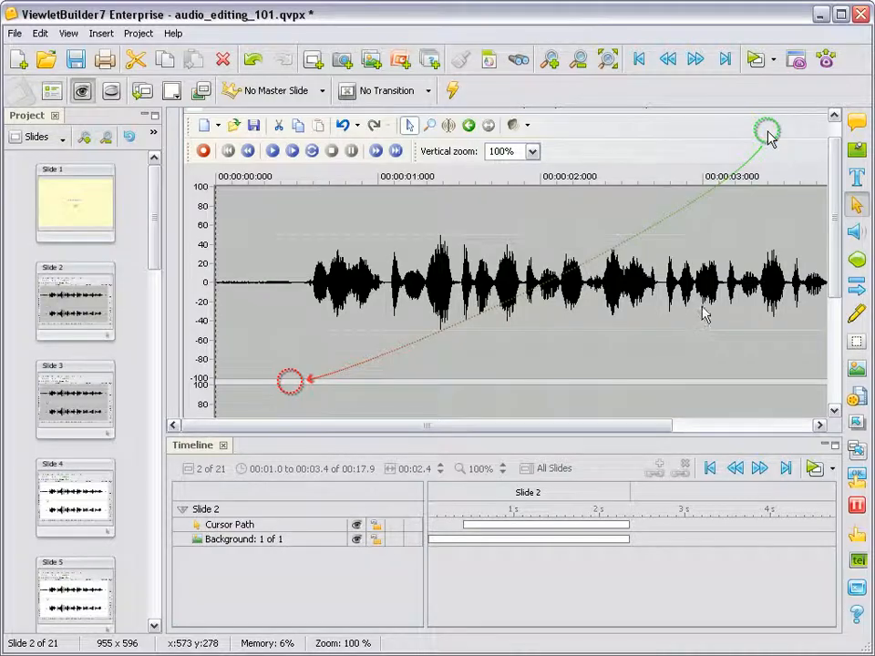
- Add a note reading "This video shows how to edit soundsss." to slide 2 and move it above the first half of the upper waveform
click(857, 149)
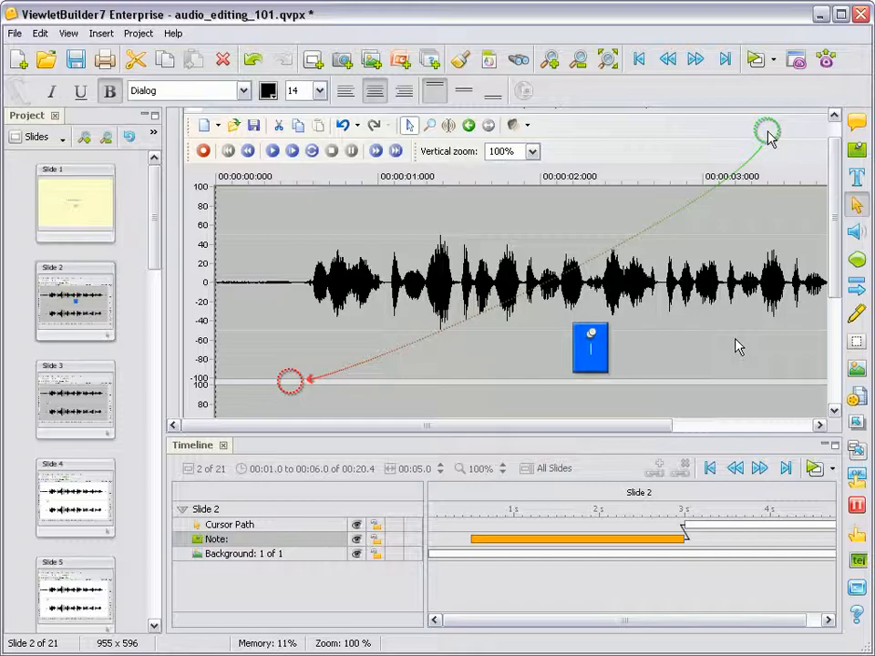
text(This video )
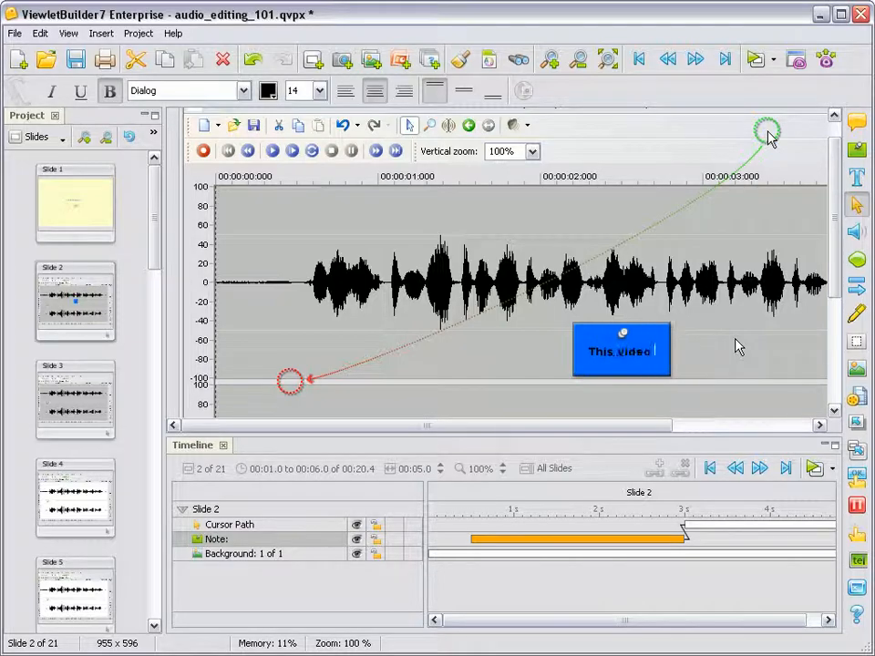
text(shows how to edit sound)
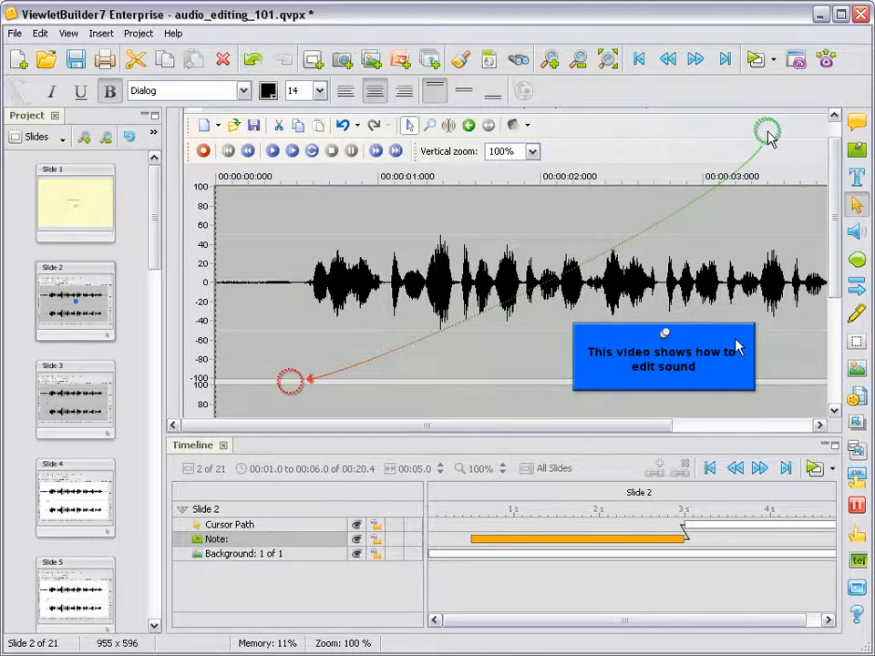
text(sss.)
click(562, 189)
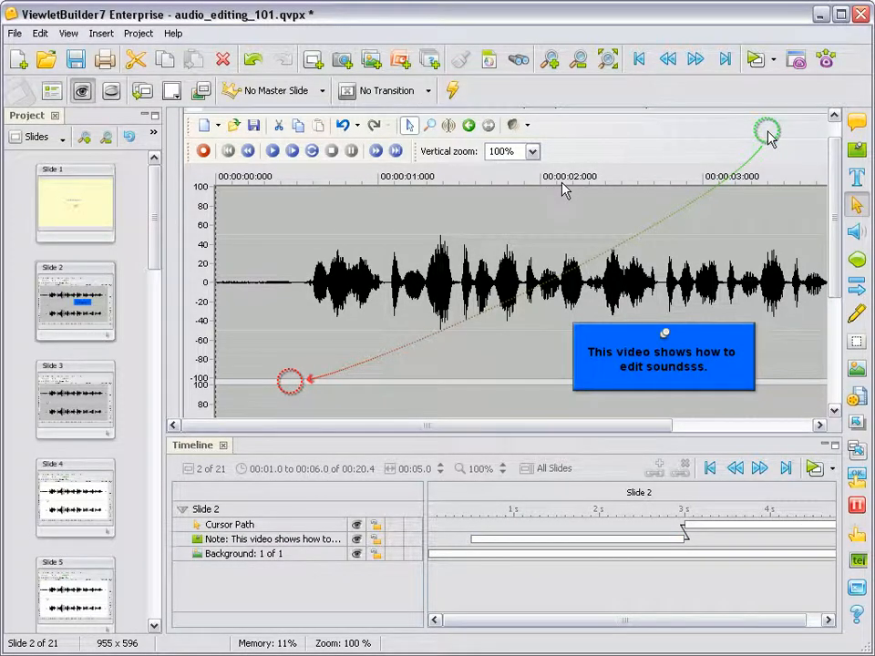
drag(602, 353, 417, 209)
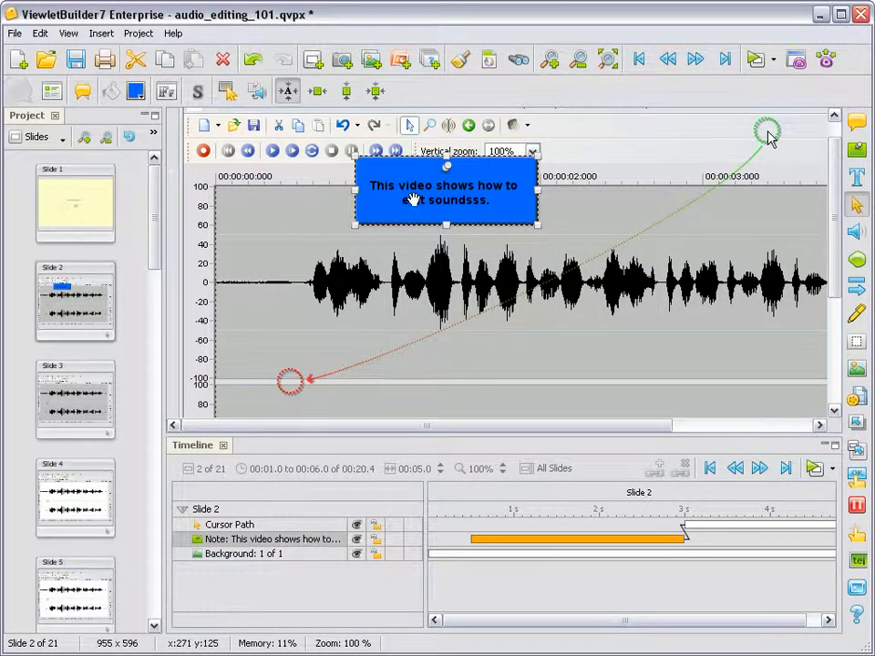
- Open slide 2's note in the Text Editor and set its background color to #3399FF, keeping the pinned note message type
right_click(409, 189)
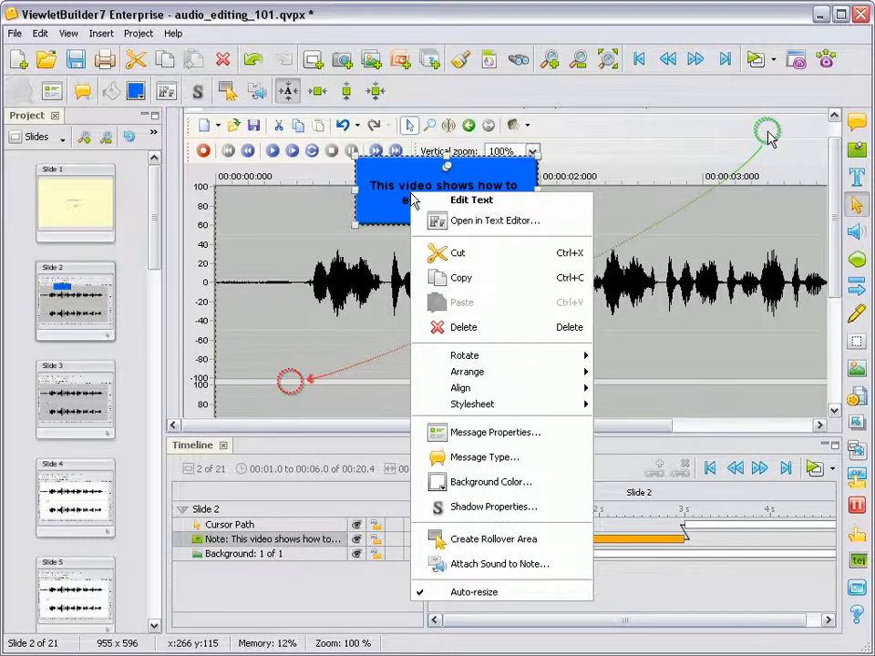
click(556, 229)
drag(521, 260, 504, 255)
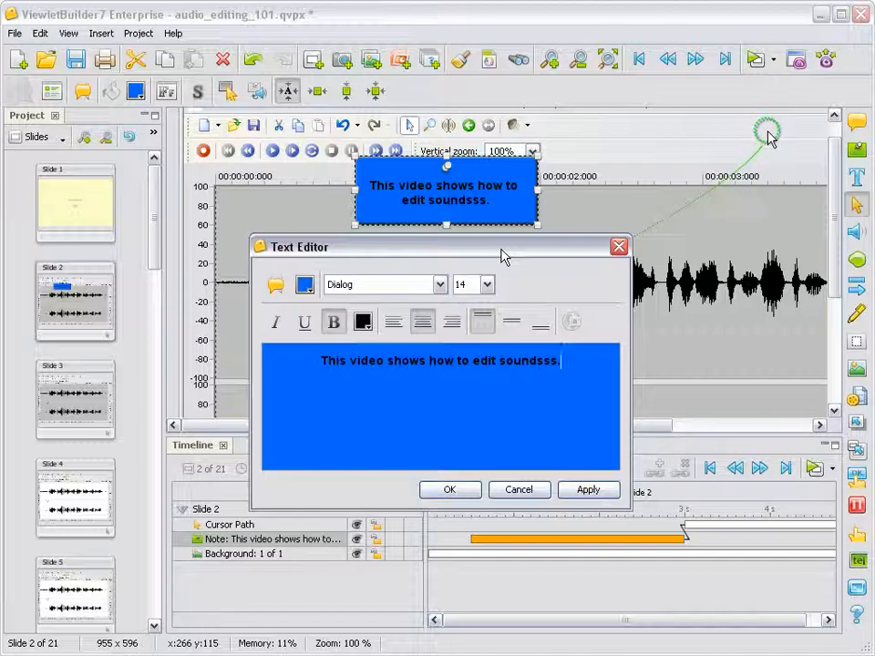
click(275, 287)
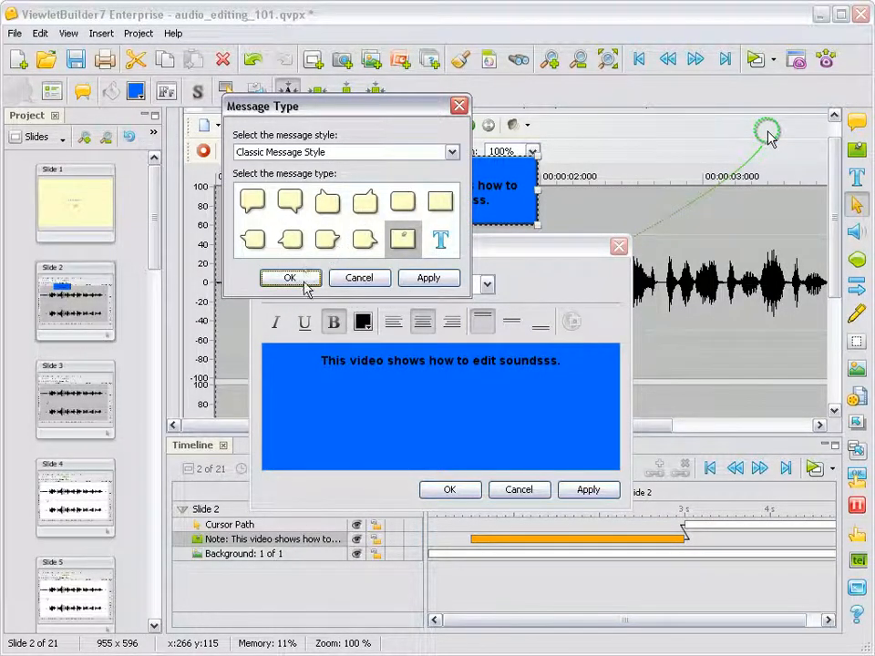
click(305, 282)
click(304, 288)
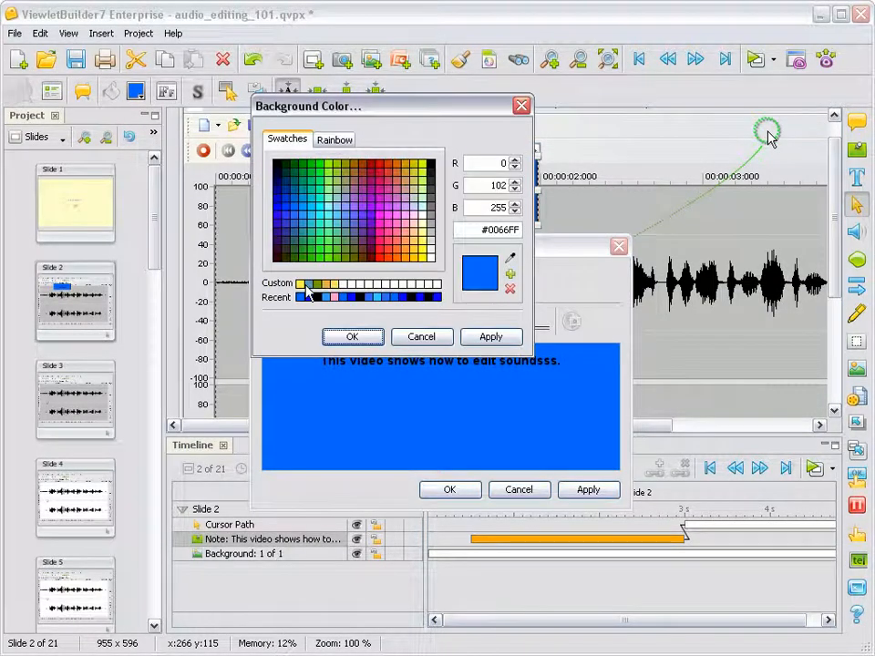
click(328, 244)
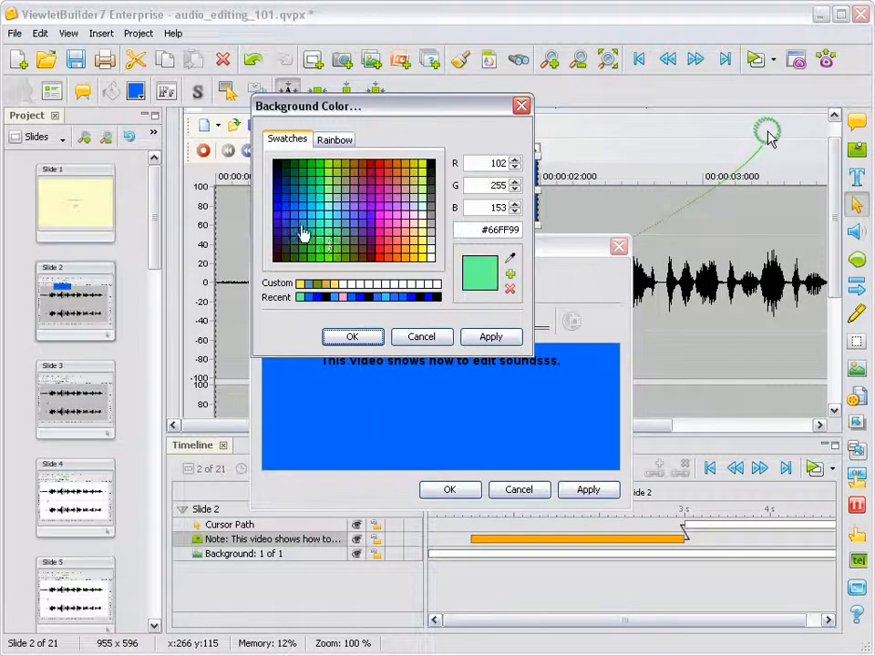
click(303, 297)
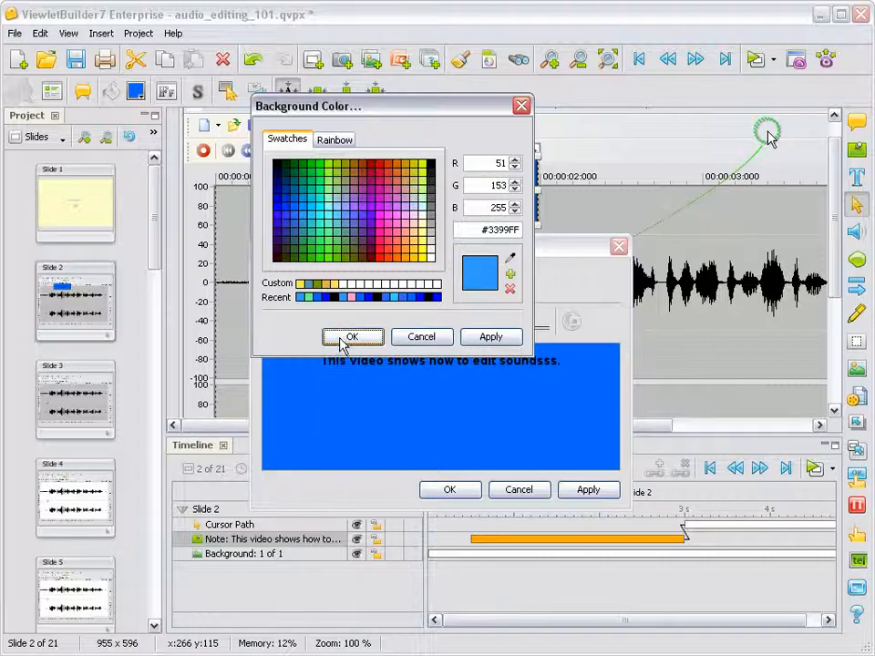
click(344, 337)
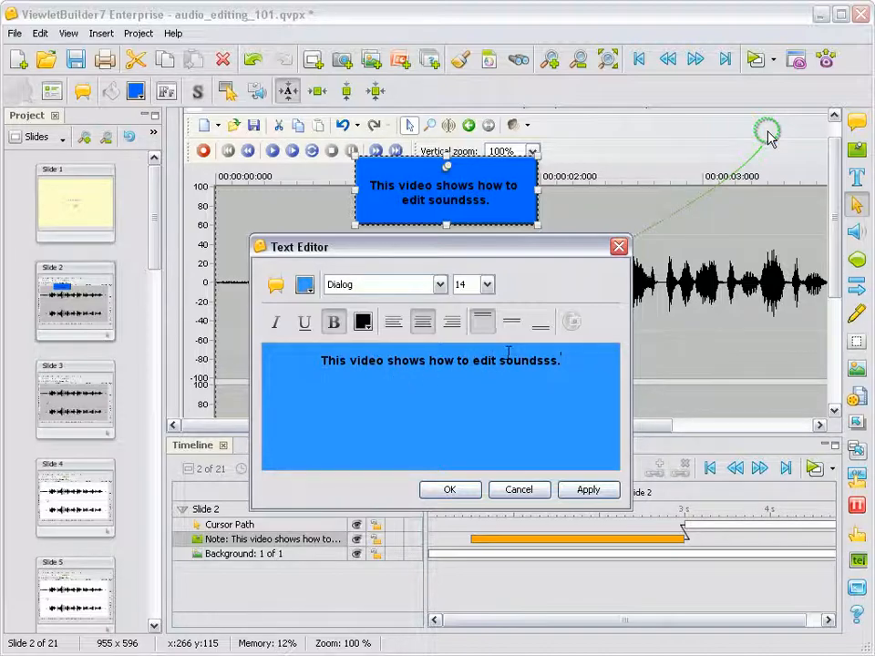
- Set all of the note's text to Arial at size 18
drag(563, 360, 314, 360)
click(439, 284)
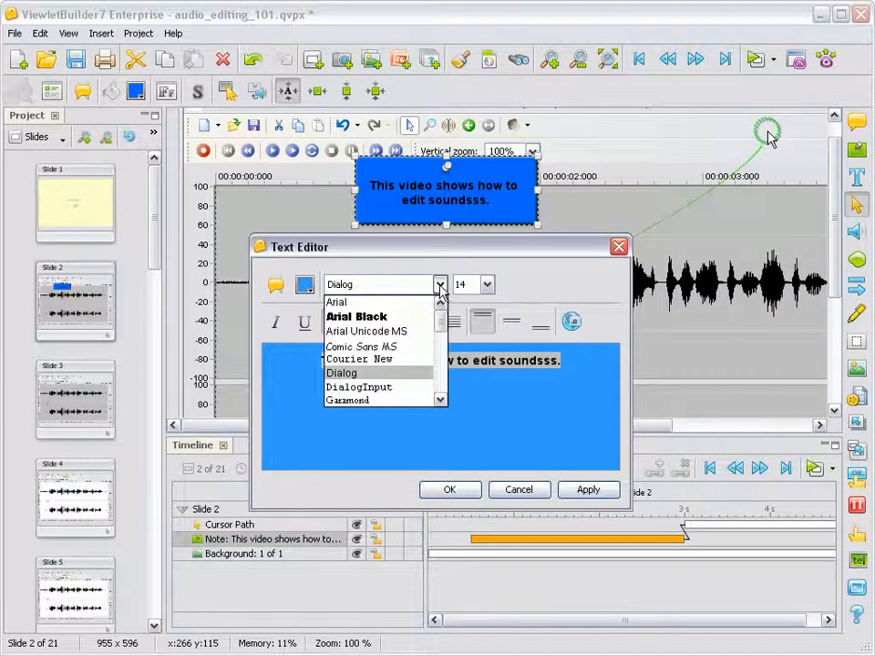
click(397, 303)
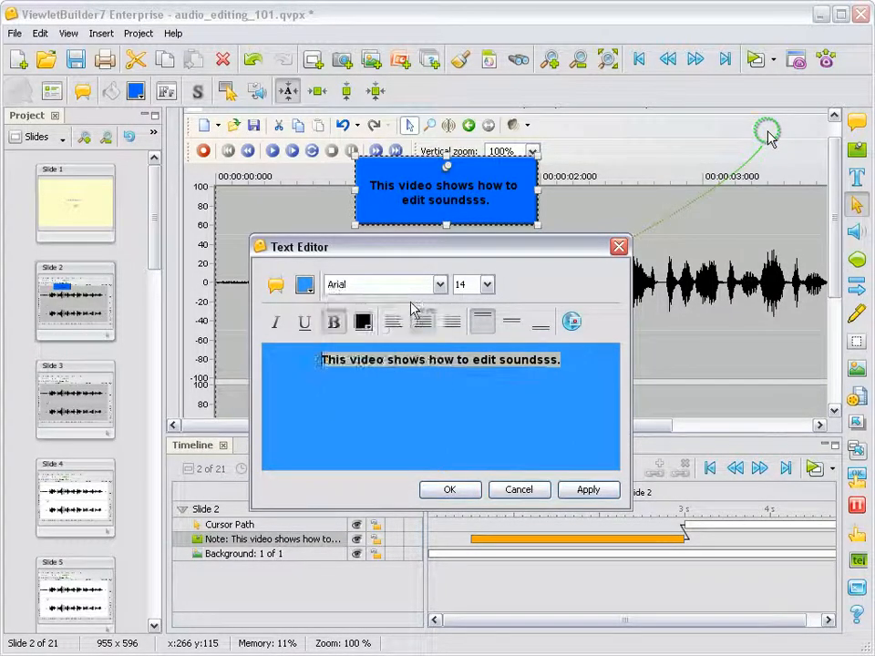
click(487, 284)
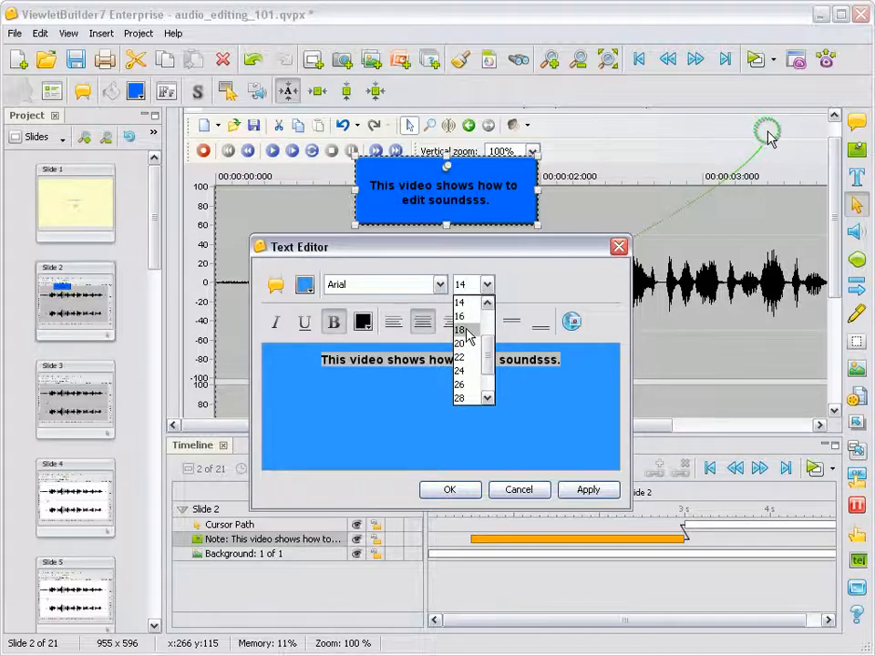
click(466, 331)
- Correct the note's text to "This video shows how to edit sound." and apply the text changes
click(561, 362)
key(shift+Right)
key(shift+Right)
key(shift+Right)
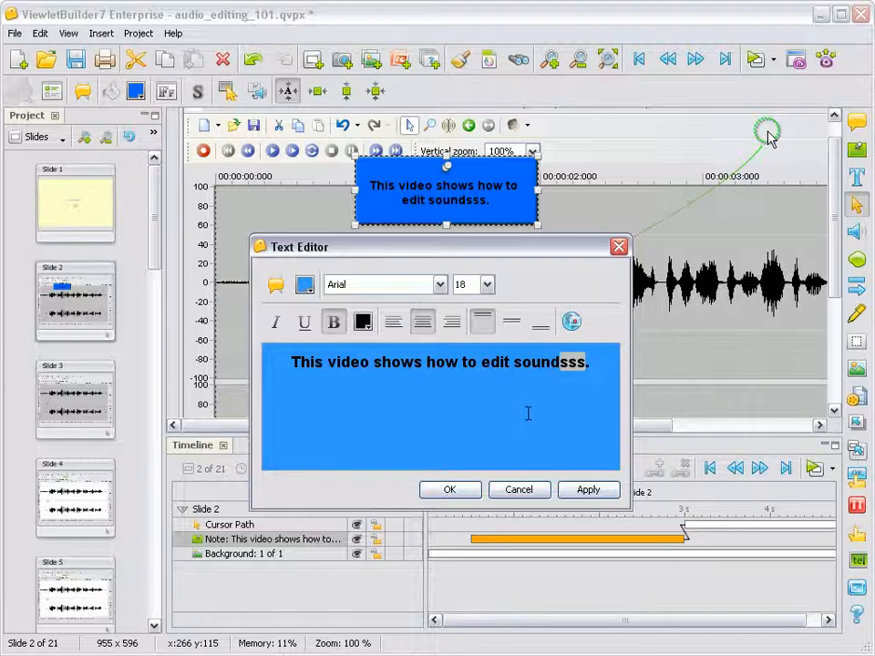
key(BackSpace)
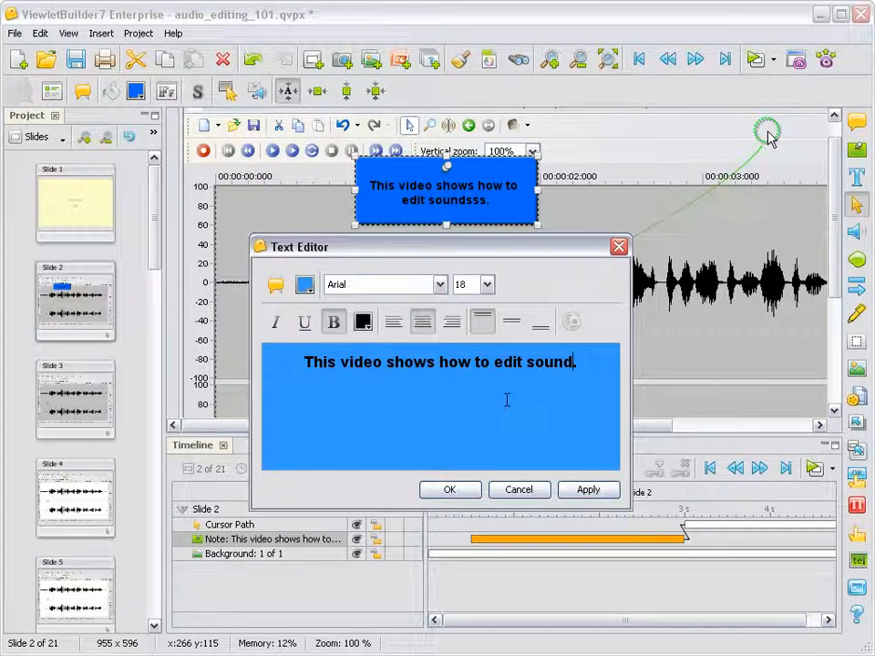
click(465, 490)
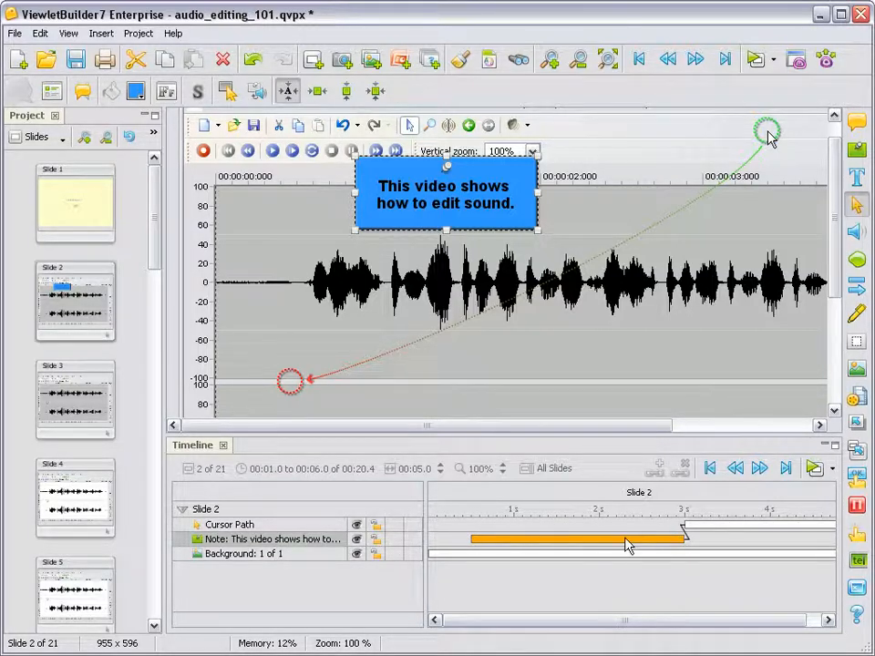
- Examine the cursor path and note bars in the timeline, widening the track area to show all of slide 2
click(693, 526)
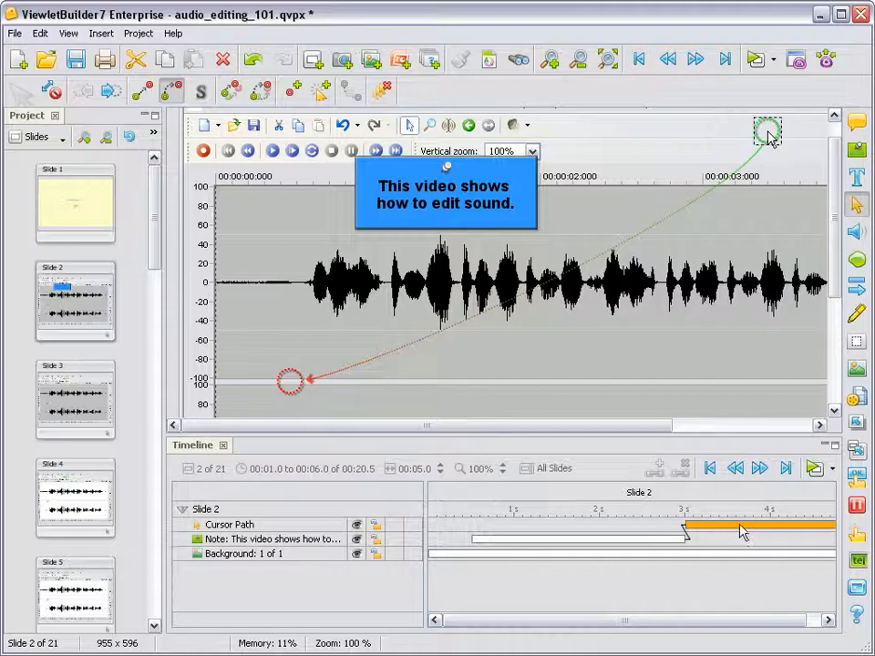
click(664, 540)
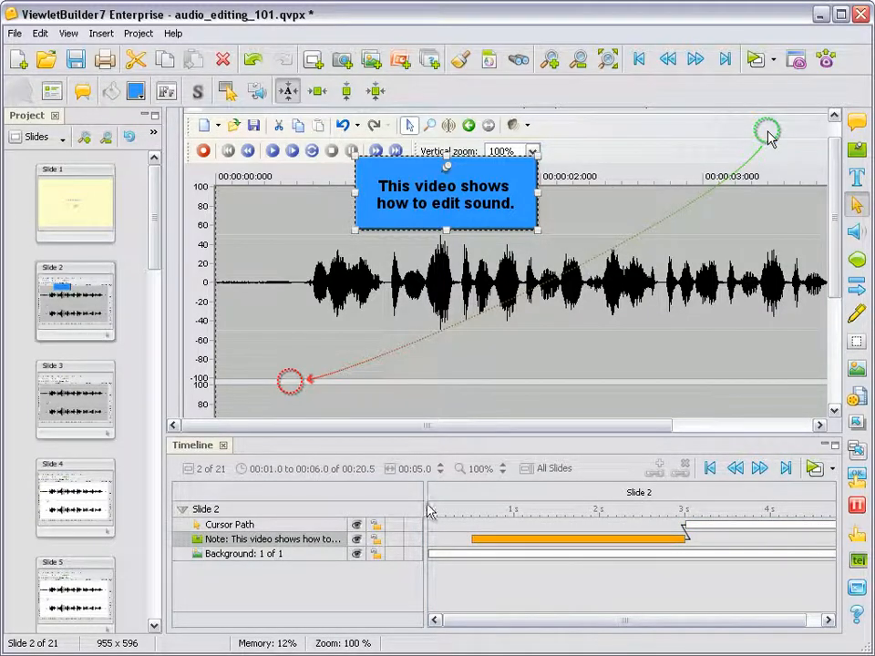
drag(426, 503, 391, 513)
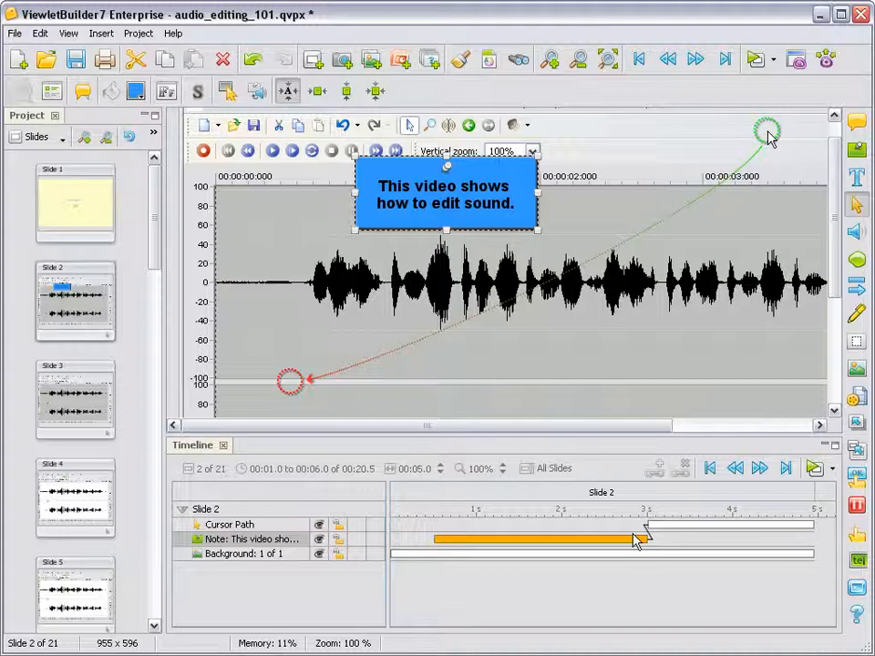
click(616, 151)
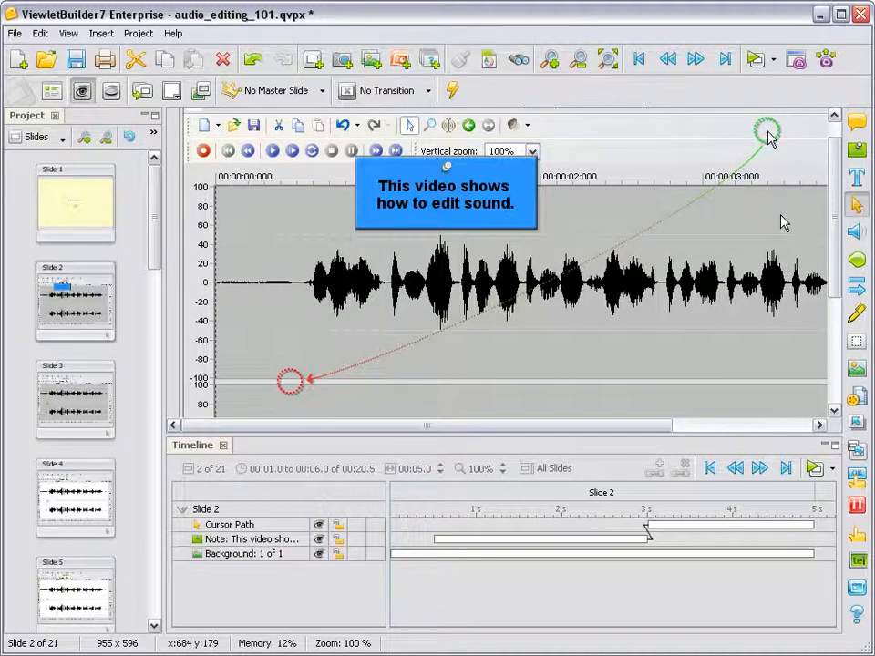
- Add a balloon reading "Double click here." below the middle of the upper waveform and make "Double click" bold
click(503, 354)
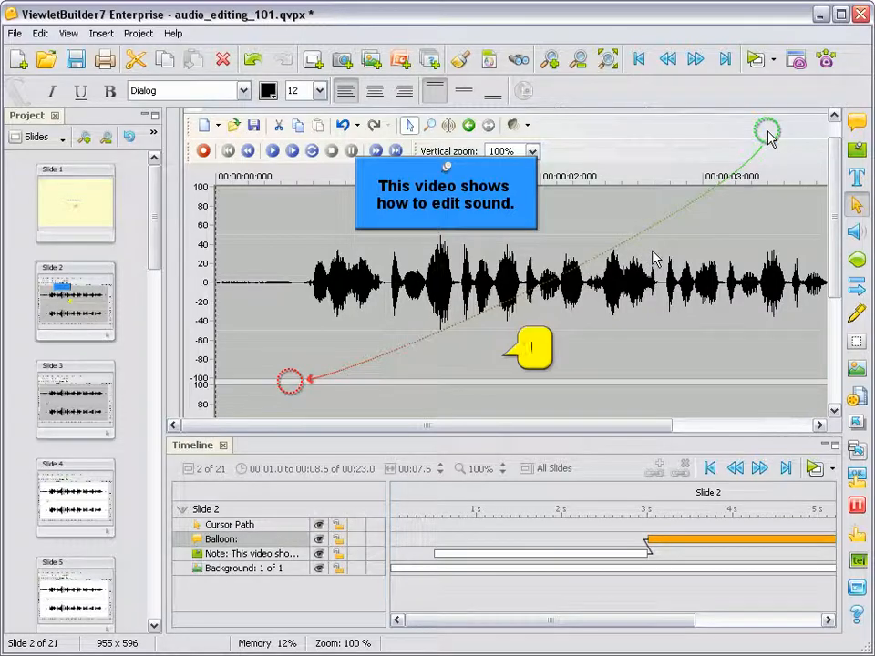
text(Double click)
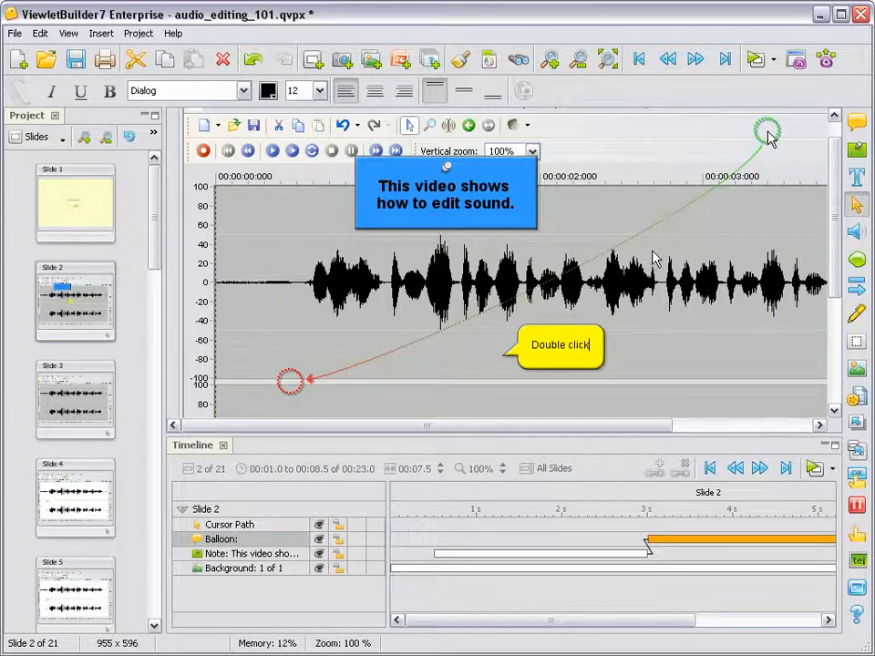
text( here.)
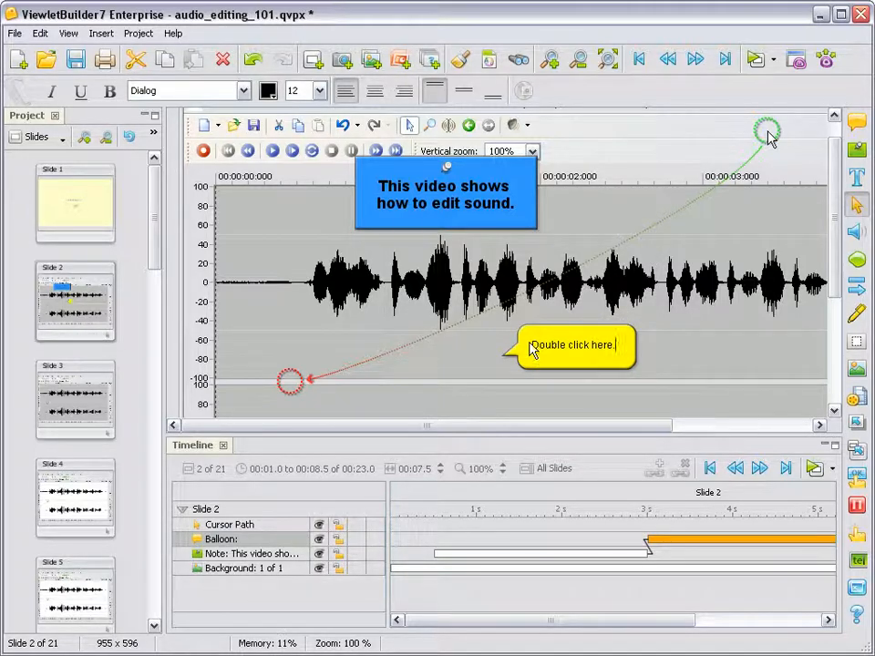
drag(532, 345, 585, 345)
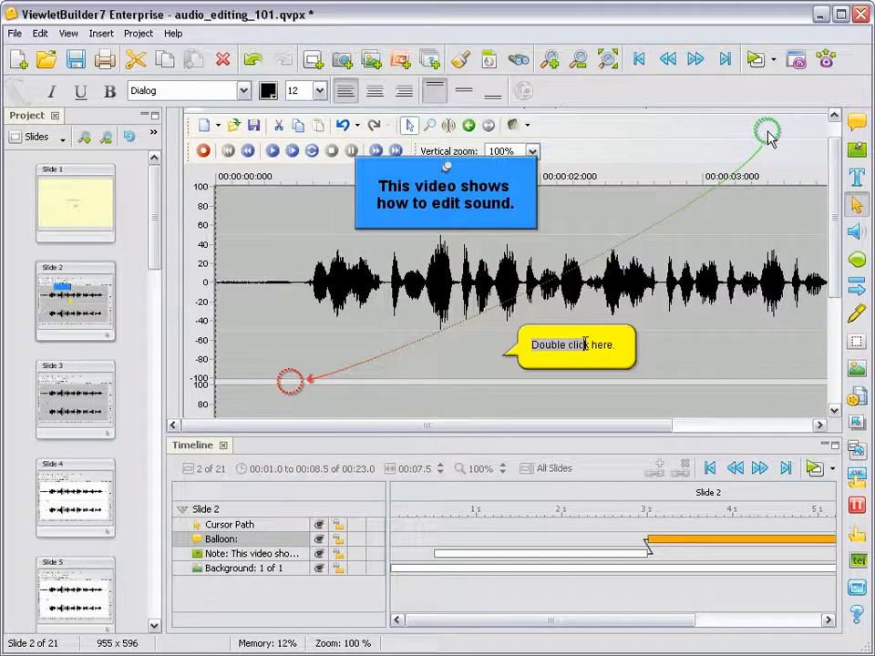
click(110, 93)
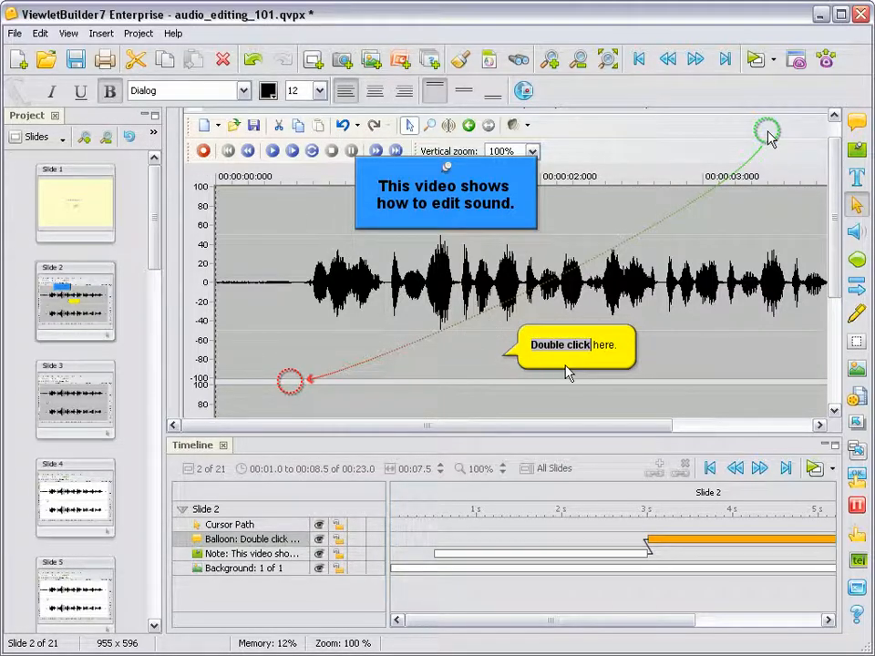
click(674, 368)
- Change the balloon to the classic type with its pointer at the bottom left, and move it so the pointer meets the cursor path's end
click(624, 362)
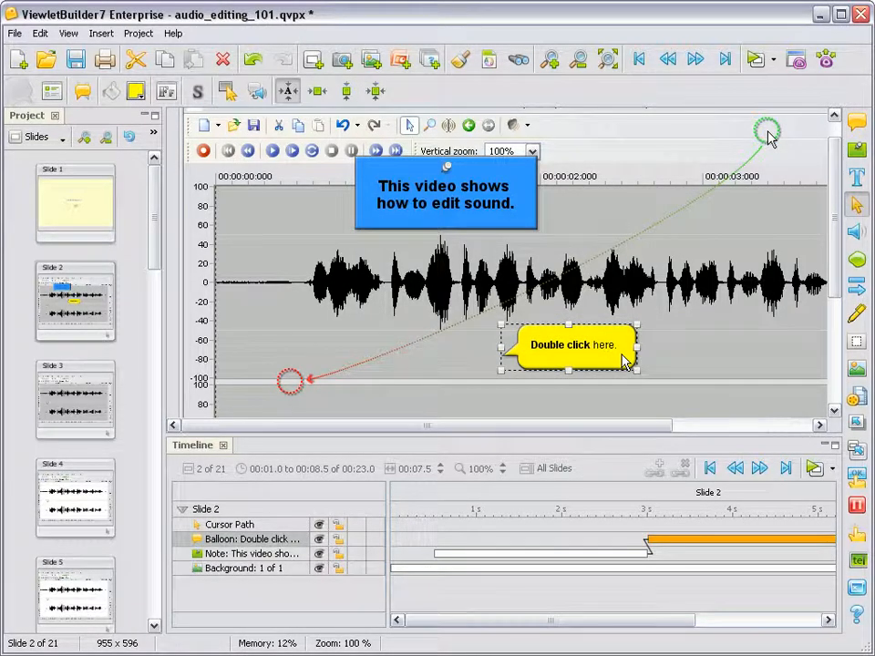
click(83, 92)
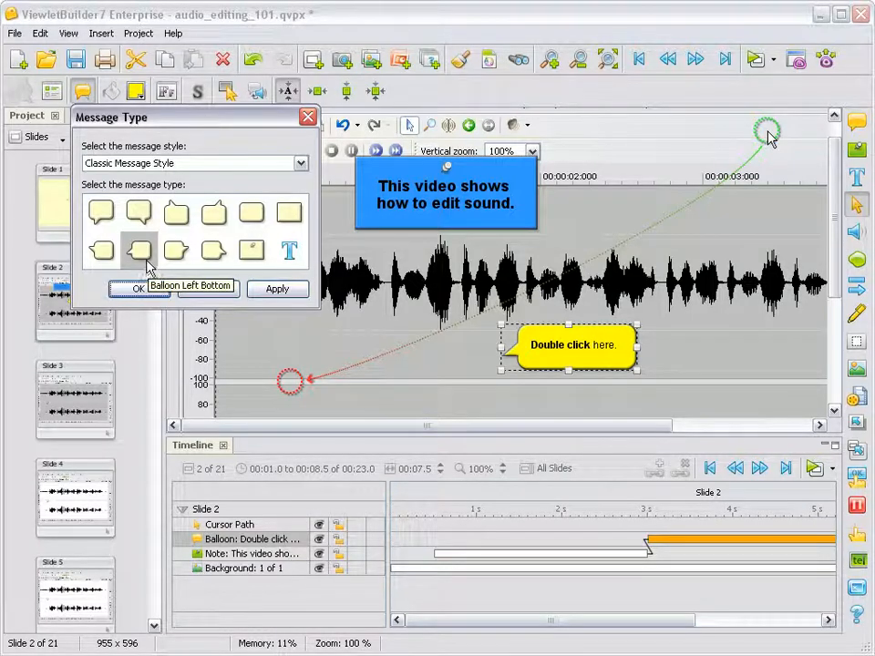
click(103, 214)
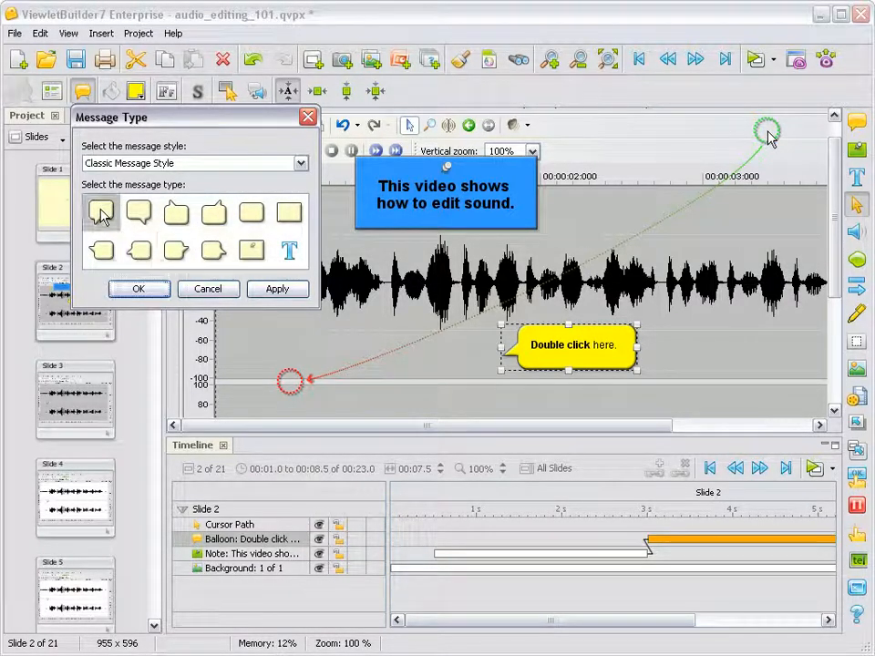
click(138, 289)
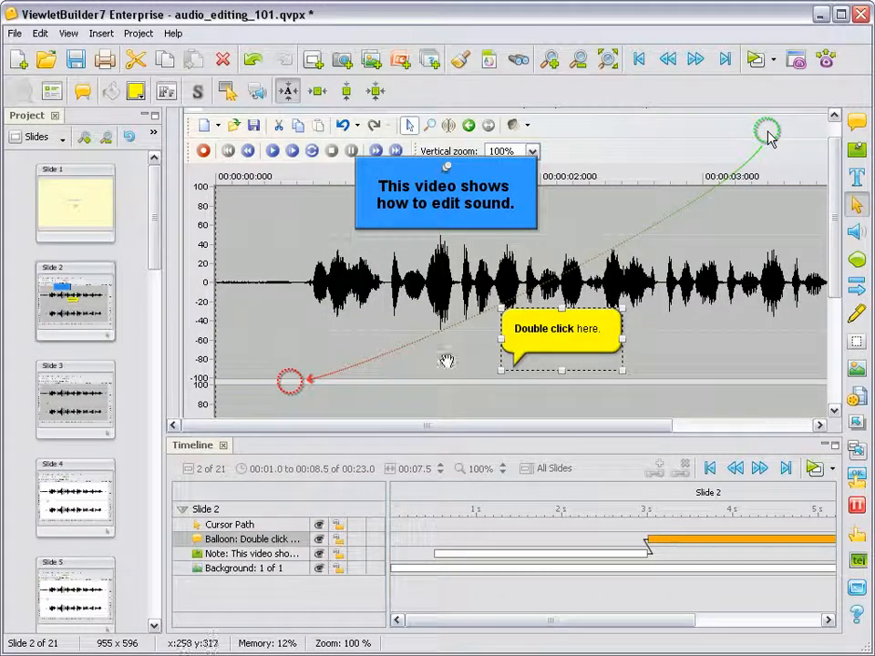
drag(591, 344, 394, 354)
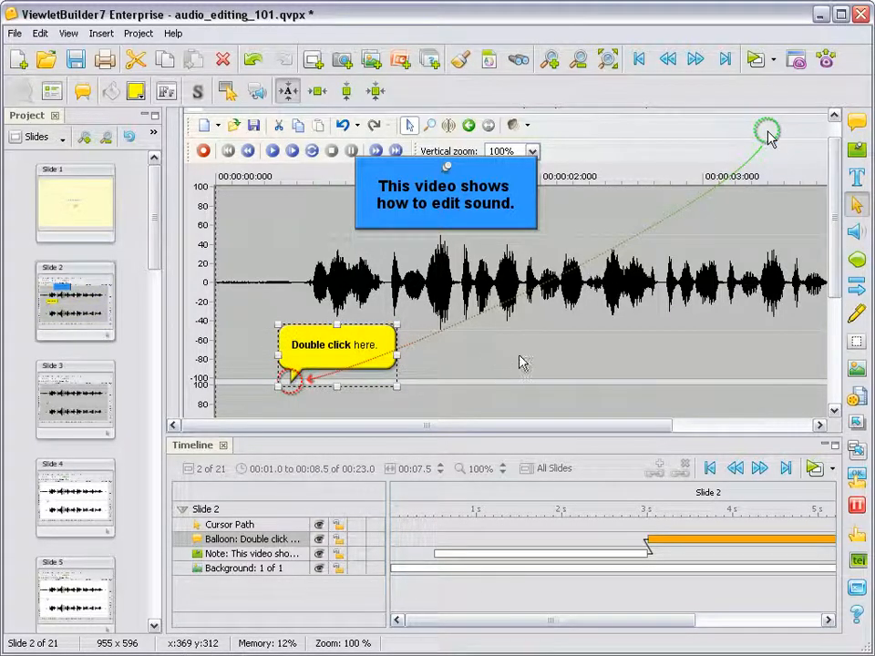
click(550, 357)
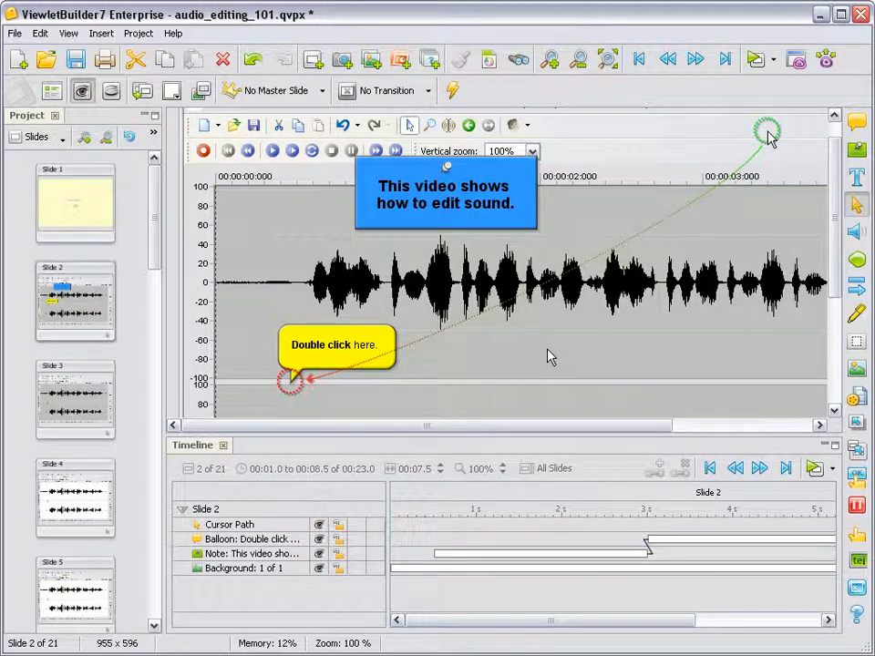
- Examine the balloon settings and text properties in the default stylesheet, leaving them as they are, and return to the slide list
click(490, 64)
drag(175, 313, 201, 307)
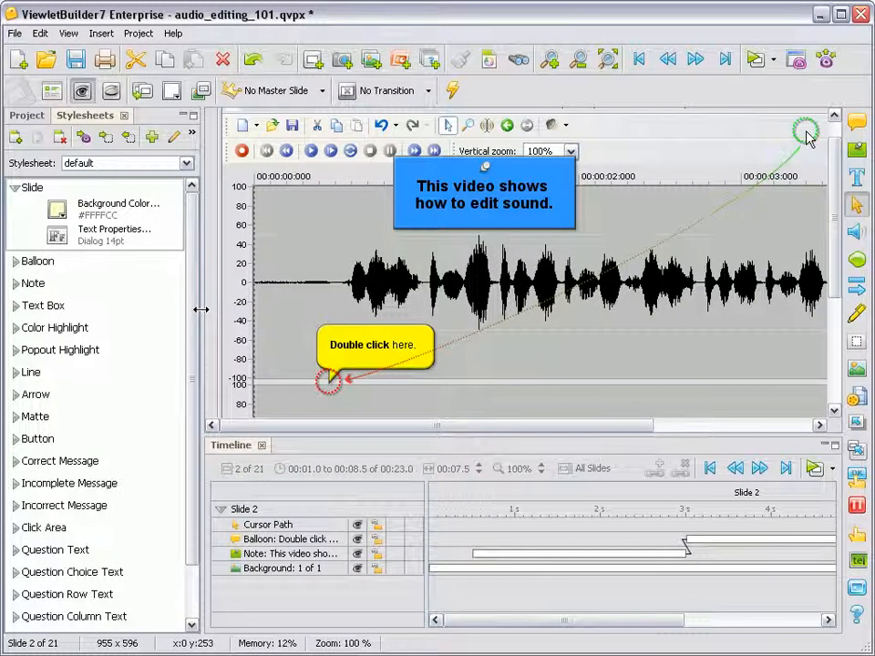
click(15, 261)
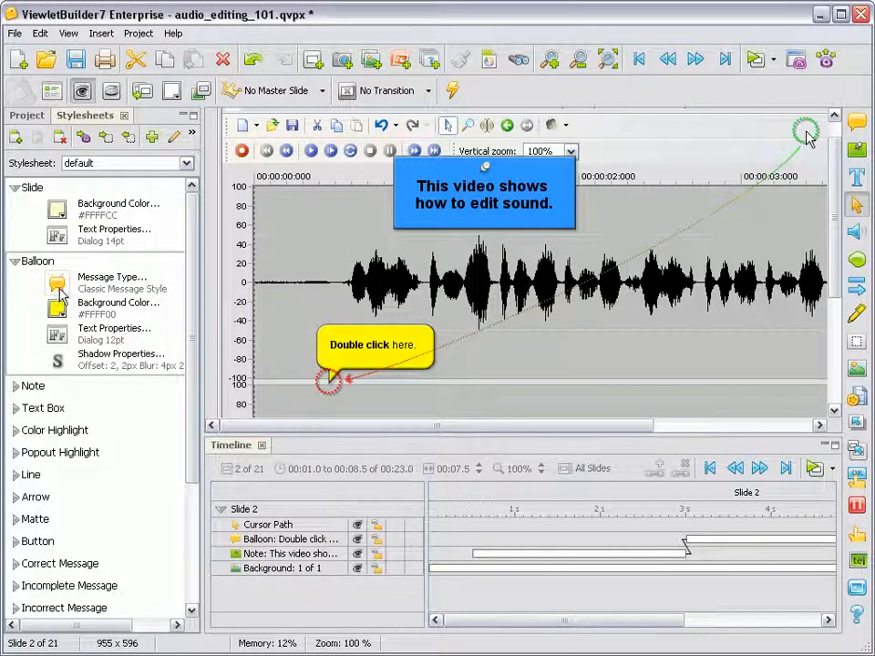
double_click(59, 337)
drag(126, 363, 169, 65)
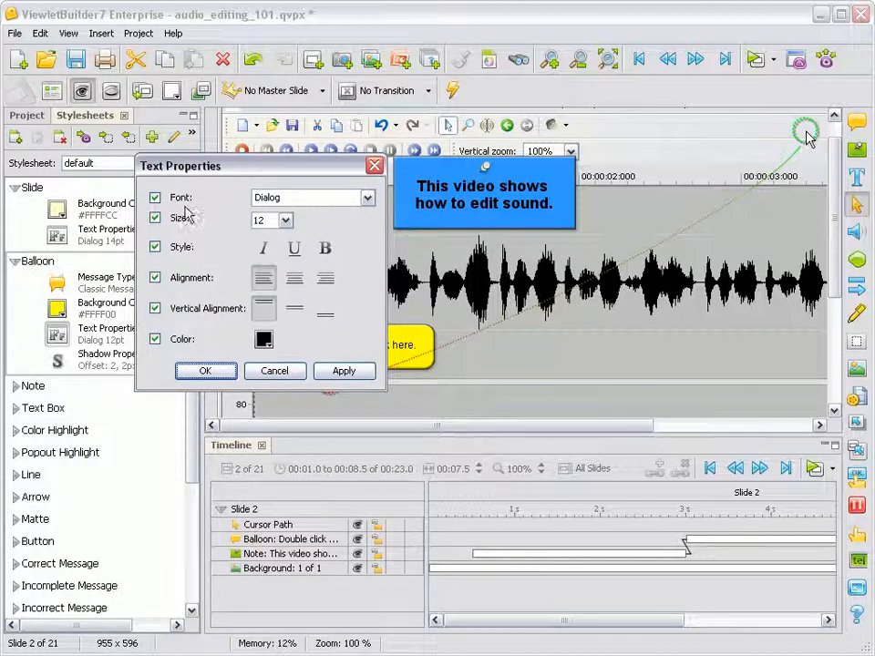
click(273, 370)
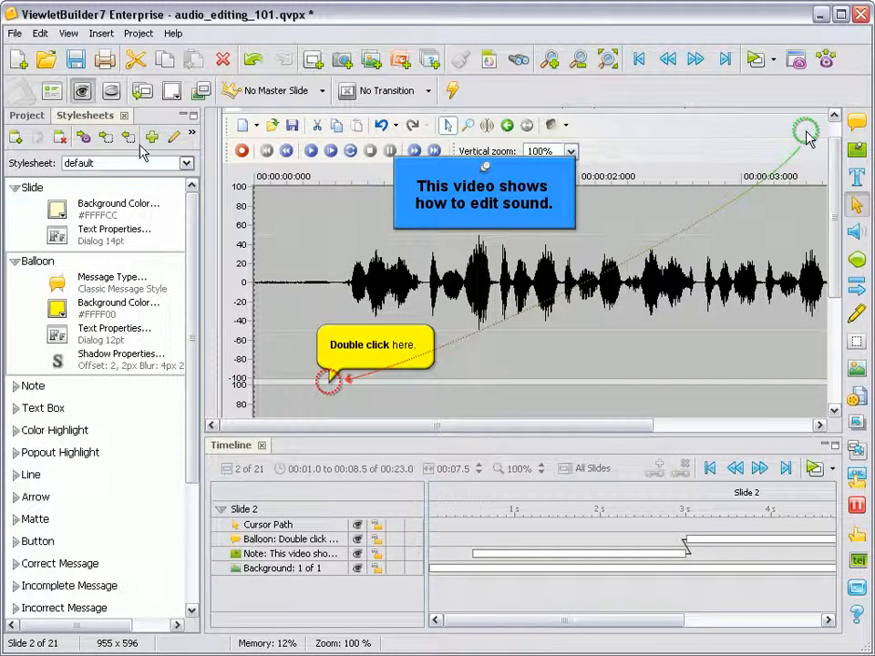
click(124, 115)
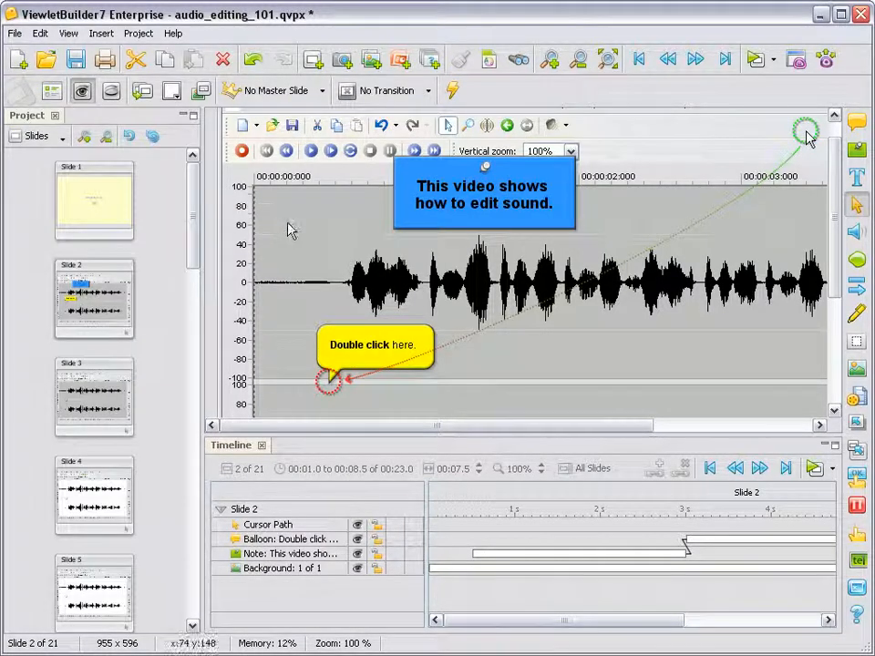